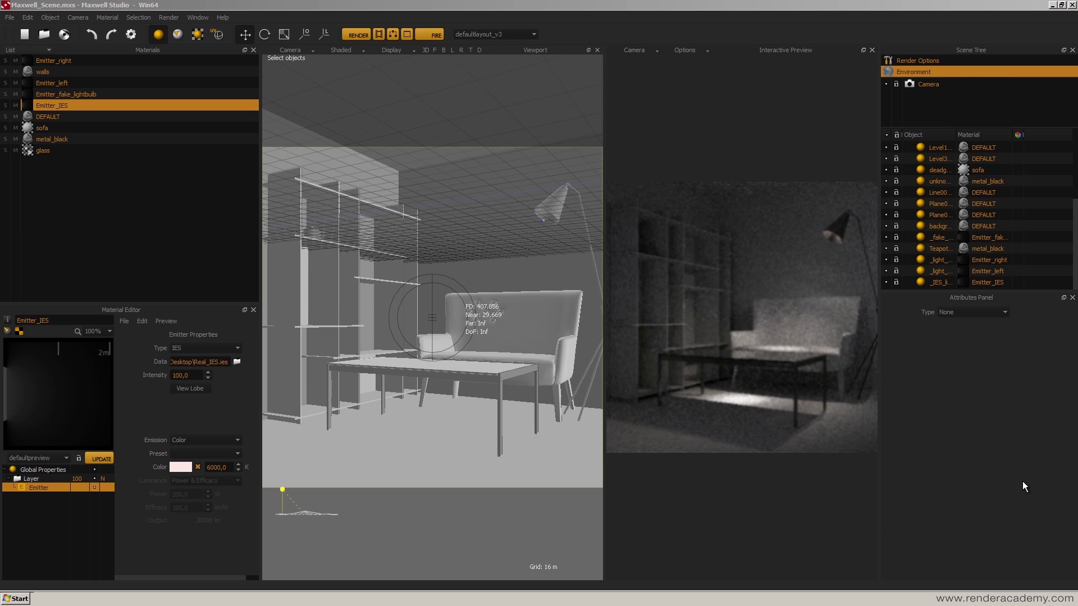
In 3ds Max, create a Maxwell MxLight of type IES near the grid centre.
{"action": "left_click", "coordinate": [107, 598]}
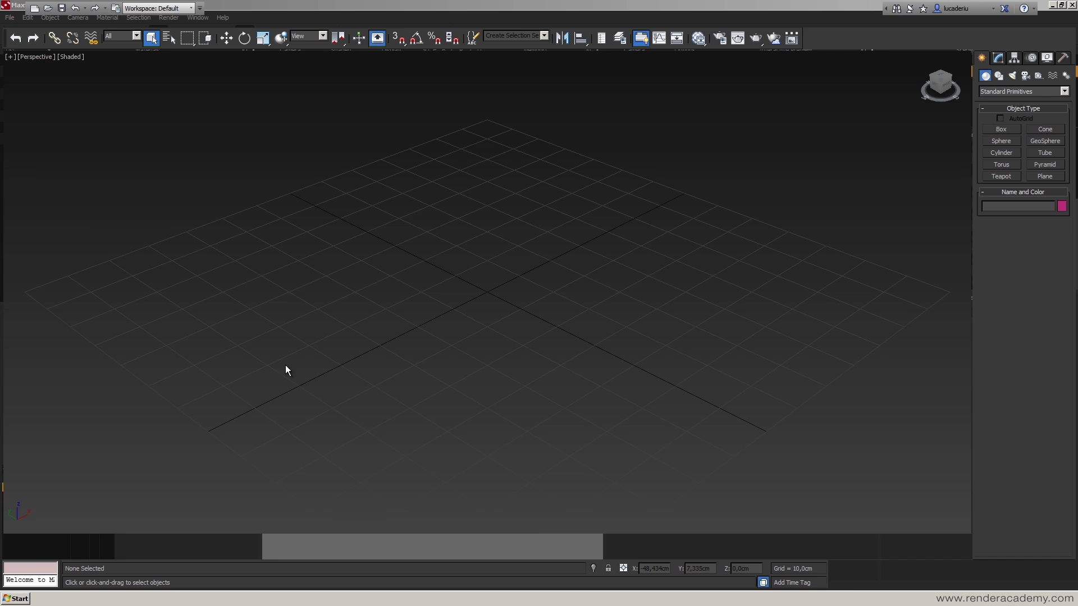
{"action": "left_click", "coordinate": [1012, 75]}
{"action": "left_click", "coordinate": [1002, 92]}
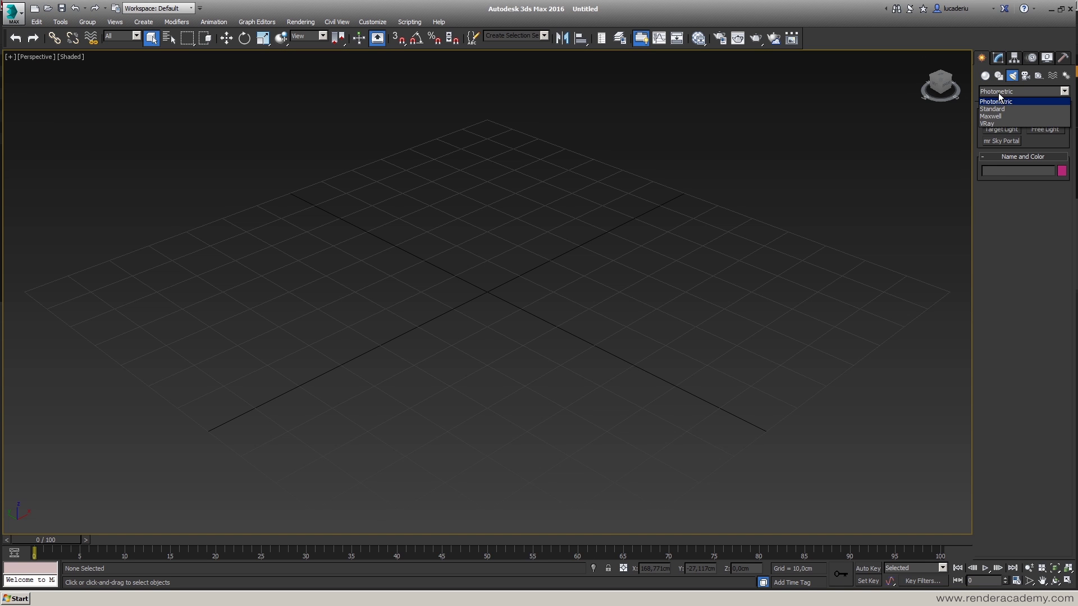
{"action": "left_click", "coordinate": [992, 116]}
{"action": "left_click", "coordinate": [1000, 130]}
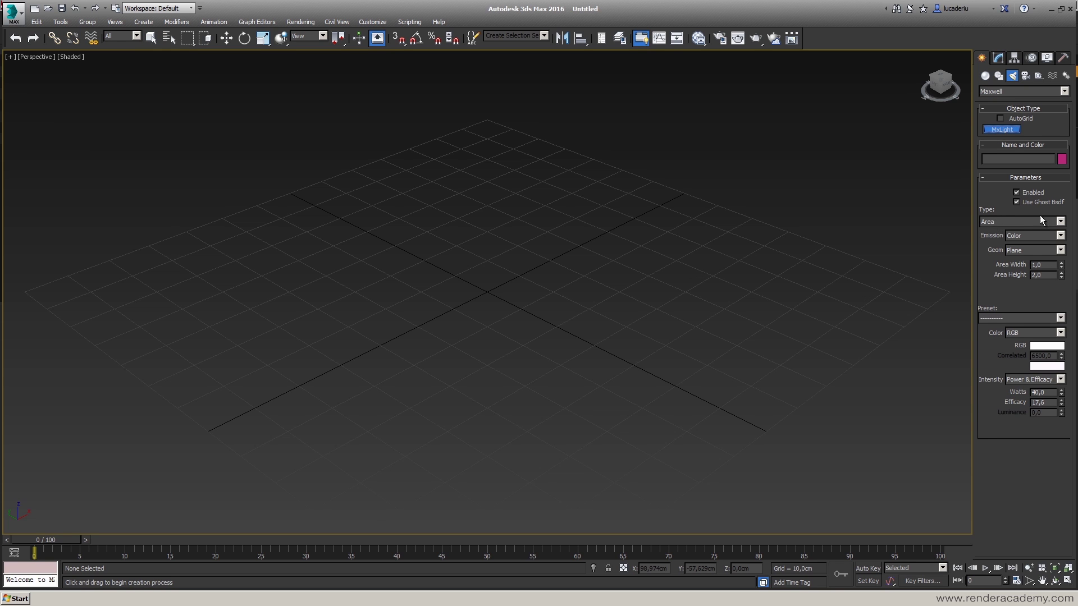
{"action": "left_click", "coordinate": [1058, 221]}
{"action": "left_click", "coordinate": [989, 238]}
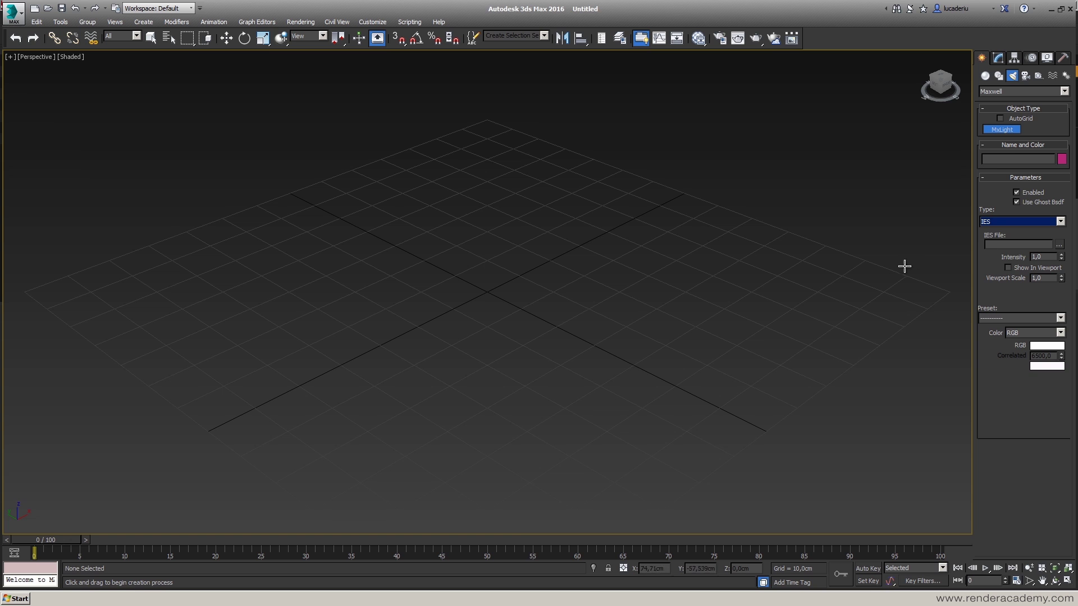
{"action": "left_click_drag", "start_coordinate": [802, 289], "coordinate": [539, 291]}
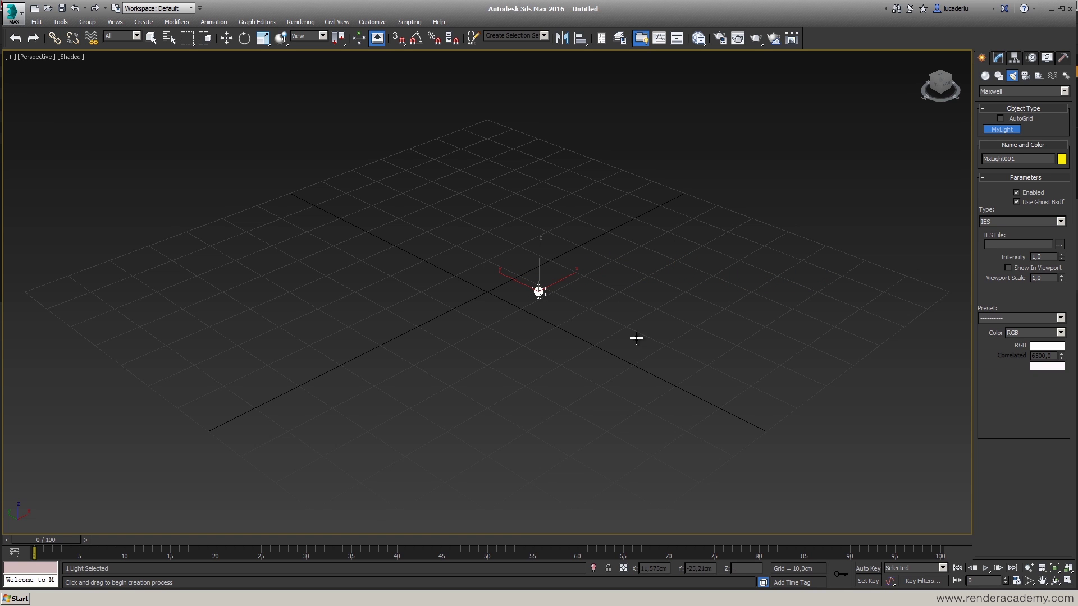
Load Real_IES.ies into the light and show its IES shape in the viewport.
{"action": "left_click", "coordinate": [1058, 245]}
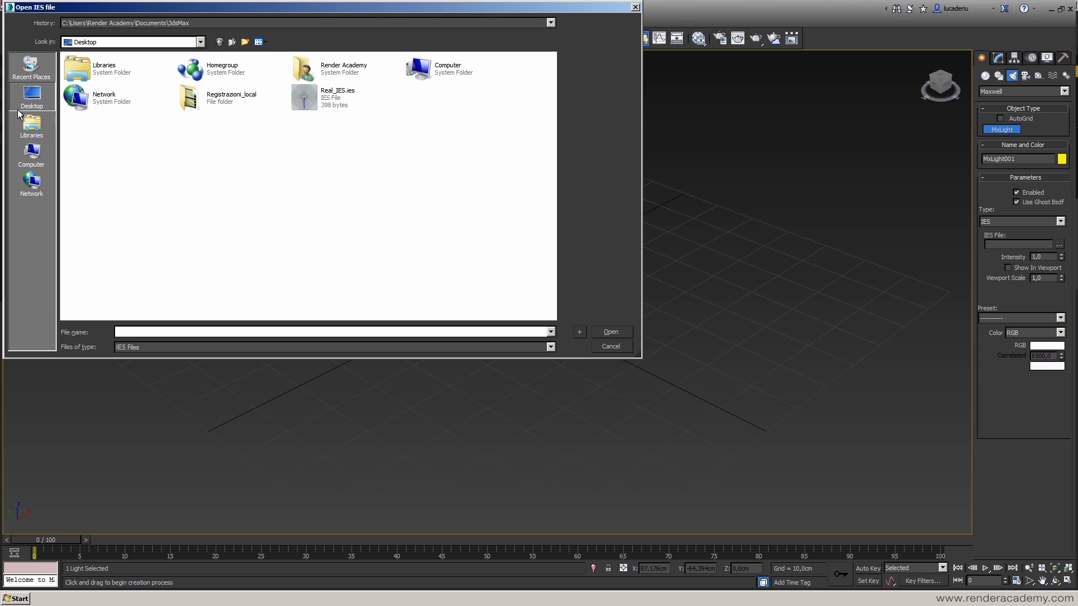
{"action": "left_click", "coordinate": [324, 103]}
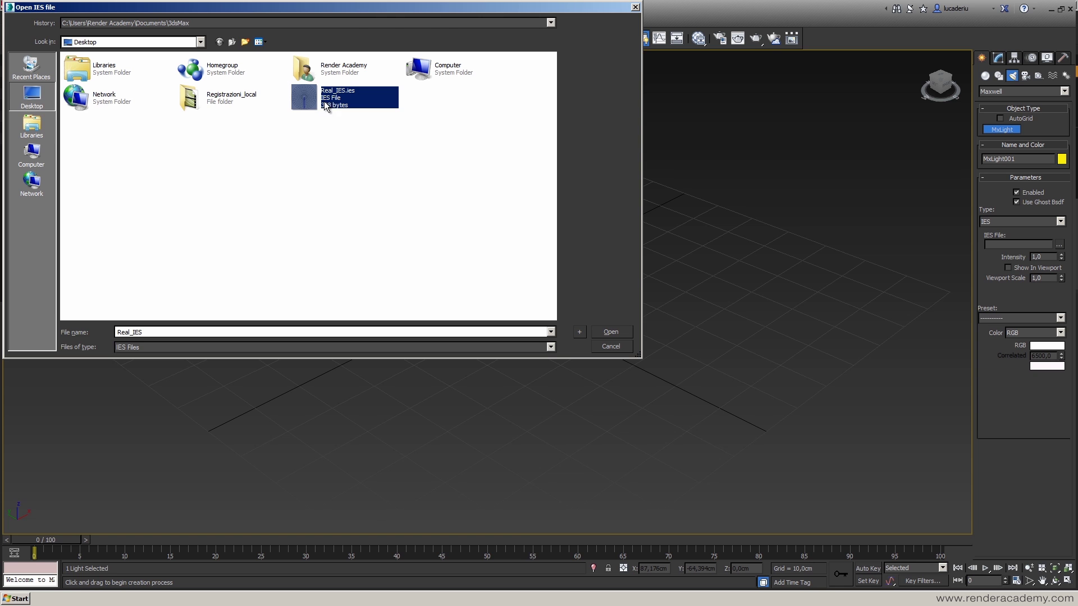
{"action": "left_click", "coordinate": [606, 332]}
{"action": "middle_click_drag", "start_coordinate": [555, 327], "coordinate": [578, 325]}
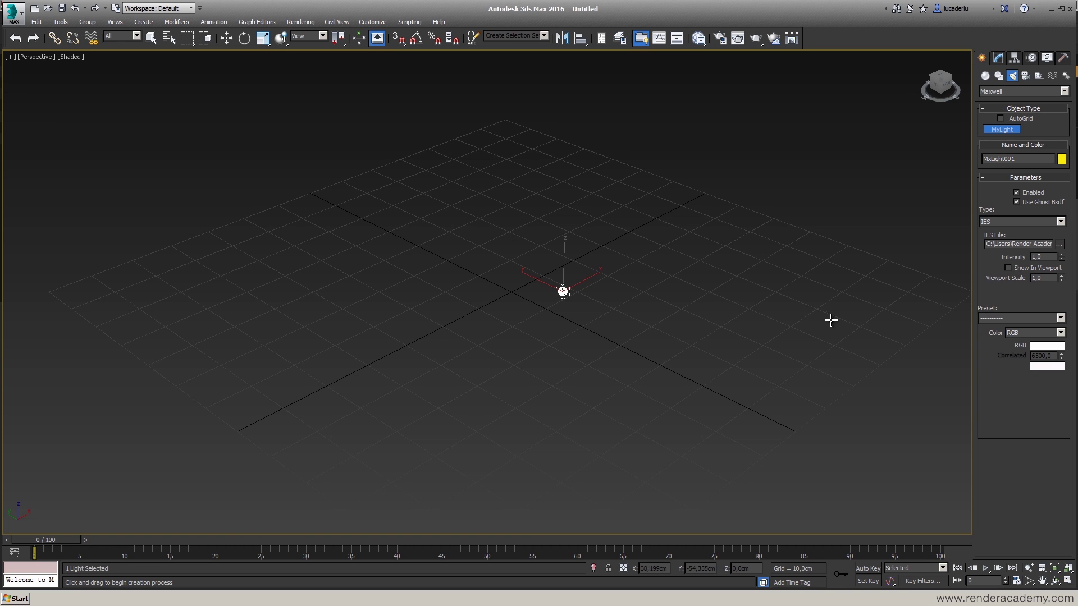
{"action": "left_click", "coordinate": [1039, 268]}
End light creation and bring the view around MxLight001.
{"action": "scroll", "coordinate": [771, 305], "scroll_direction": "up", "scroll_amount": 5}
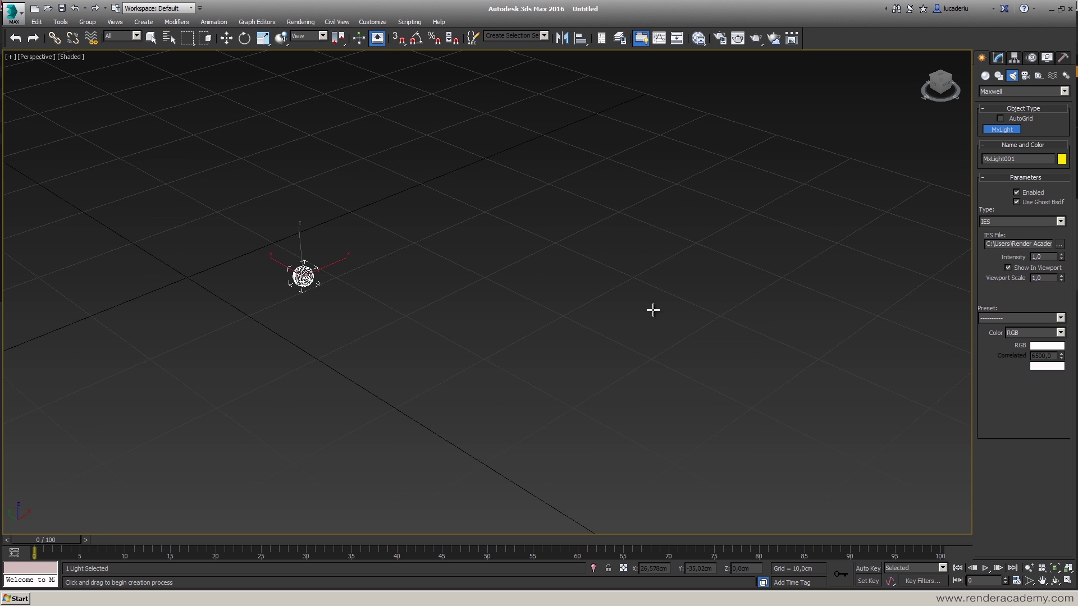
{"action": "middle_click_drag", "start_coordinate": [398, 308], "coordinate": [505, 318]}
{"action": "right_click", "coordinate": [402, 308]}
{"action": "scroll", "coordinate": [444, 309], "scroll_direction": "up", "scroll_amount": 4}
{"action": "mouse_move", "coordinate": [429, 309]}
{"action": "middle_mouse_down", "text": "alt"}
{"action": "mouse_move", "coordinate": [464, 303]}
{"action": "mouse_move", "coordinate": [442, 298]}
{"action": "middle_mouse_up", "text": "alt"}
{"action": "scroll", "coordinate": [442, 298], "scroll_direction": "up", "scroll_amount": 3}
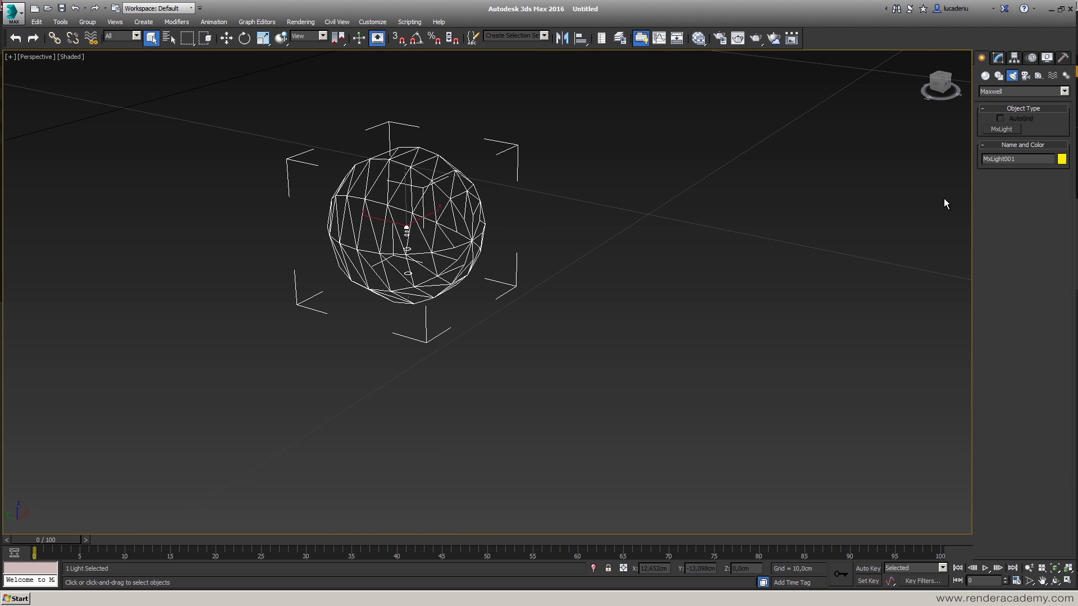
Set MxLight001's Viewport Scale to 10, then to 50, in the Modify panel.
{"action": "left_click", "coordinate": [998, 58]}
{"action": "double_click", "coordinate": [1048, 304]}
{"action": "type", "text": "10"}
{"action": "key", "text": "Return"}
{"action": "double_click", "coordinate": [1043, 303]}
{"action": "type", "text": "50"}
{"action": "key", "text": "Return"}
Orbit to look down on the light, deselect it and hide the grid.
{"action": "scroll", "coordinate": [599, 353], "scroll_direction": "down", "scroll_amount": 4}
{"action": "middle_click_drag", "start_coordinate": [623, 362], "coordinate": [614, 218], "text": "alt"}
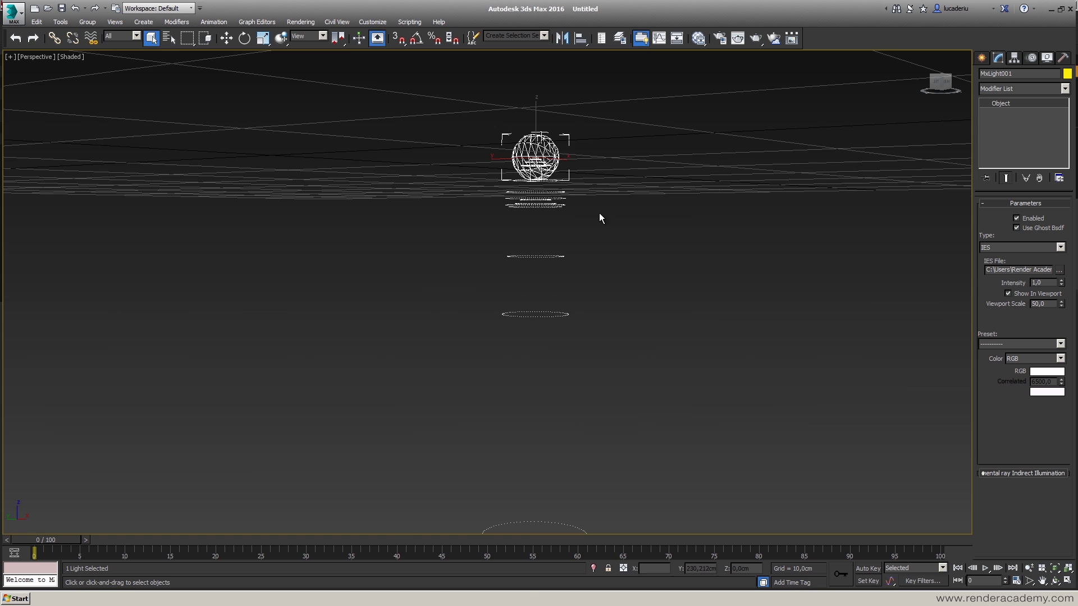
{"action": "middle_click_drag", "start_coordinate": [594, 327], "coordinate": [631, 302], "text": "alt"}
{"action": "left_click", "coordinate": [597, 305]}
{"action": "key", "text": "g"}
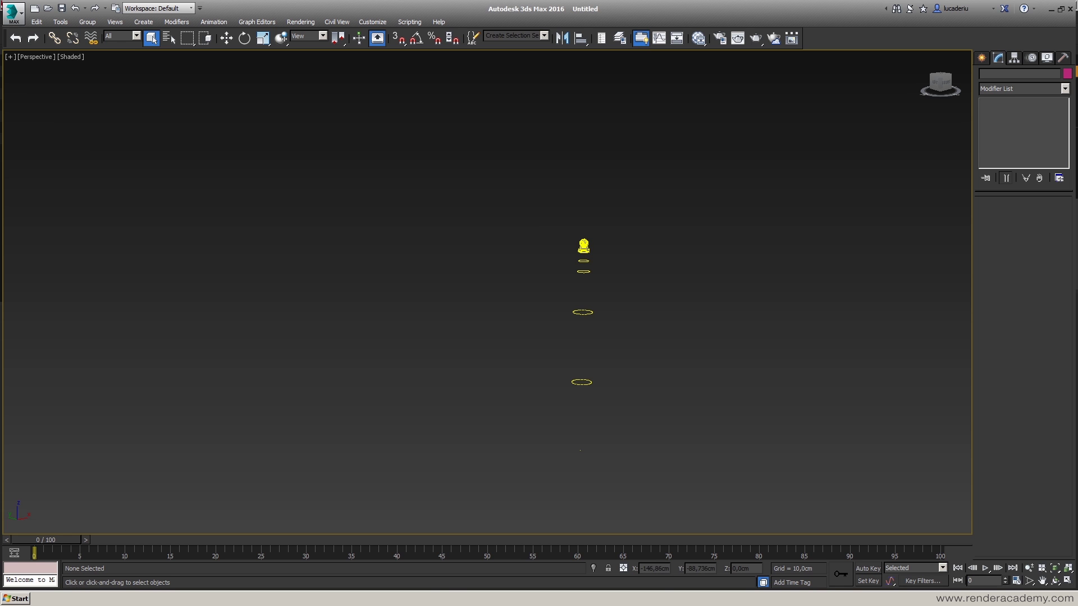
Switch to the Chrome window showing the real-ies.com website.
{"action": "left_click", "coordinate": [73, 598]}
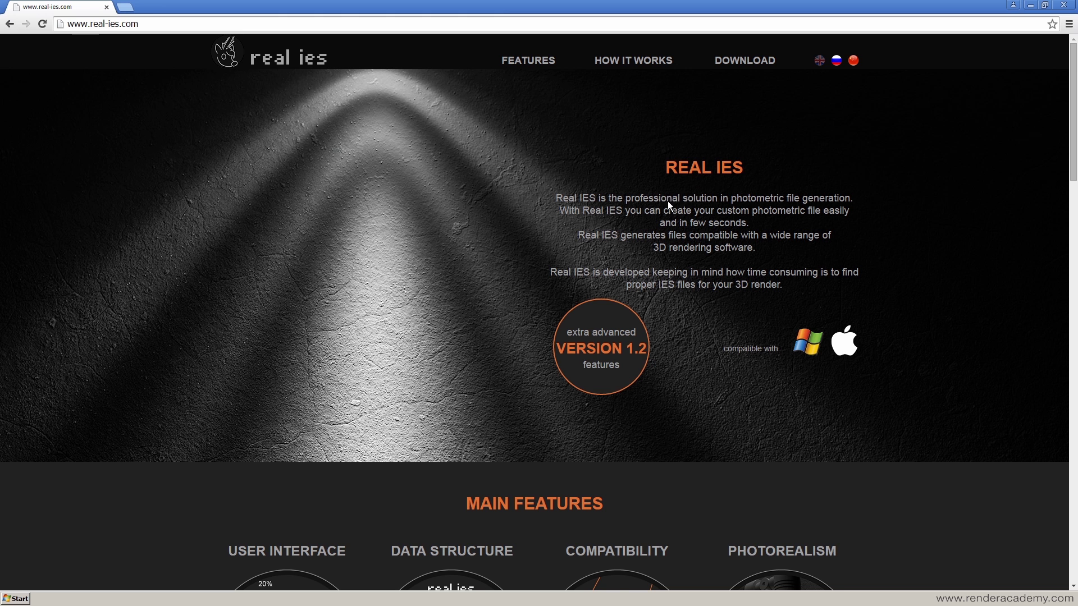
Browse the real-ies.com features down to the Download section, then reveal the desktop.
{"action": "scroll", "coordinate": [415, 340], "scroll_direction": "down", "scroll_amount": 3}
{"action": "scroll", "coordinate": [916, 373], "scroll_direction": "down", "scroll_amount": 1}
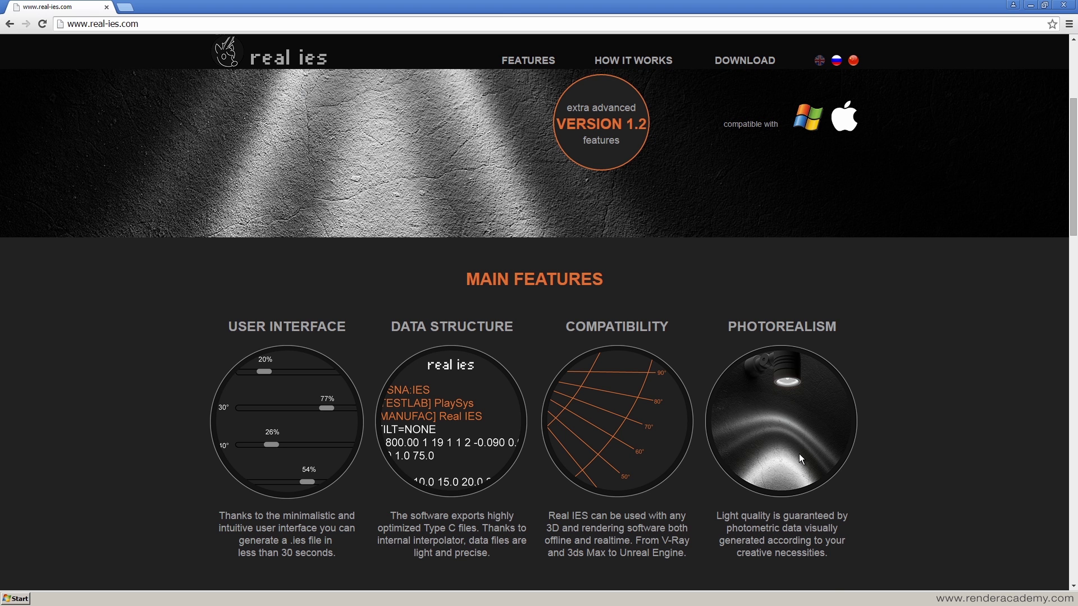
{"action": "scroll", "coordinate": [700, 443], "scroll_direction": "up", "scroll_amount": 4}
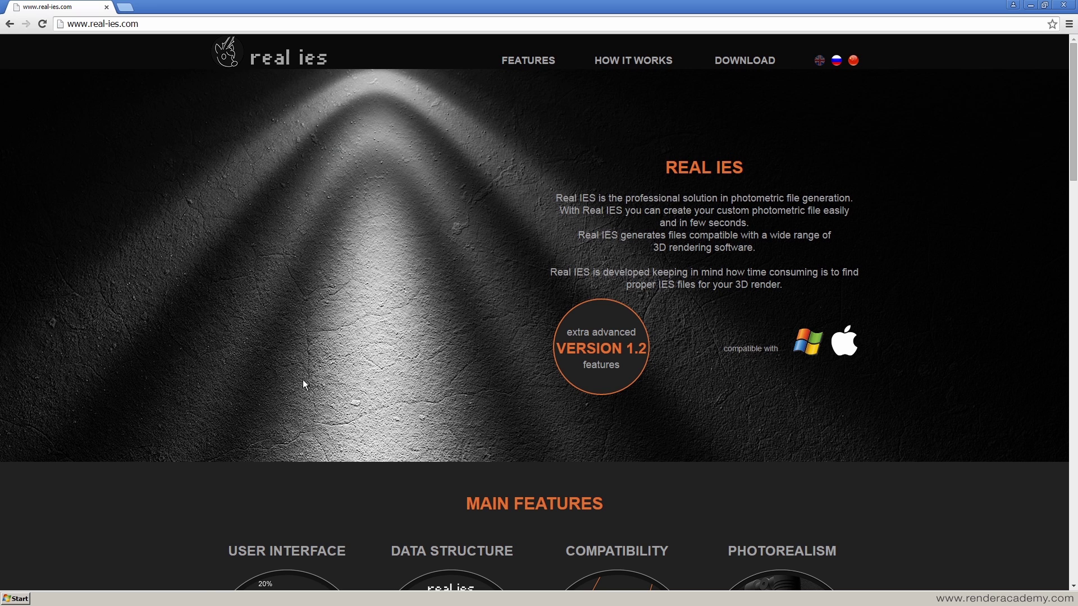
{"action": "scroll", "coordinate": [233, 440], "scroll_direction": "down", "scroll_amount": 20}
{"action": "scroll", "coordinate": [452, 327], "scroll_direction": "up", "scroll_amount": 1}
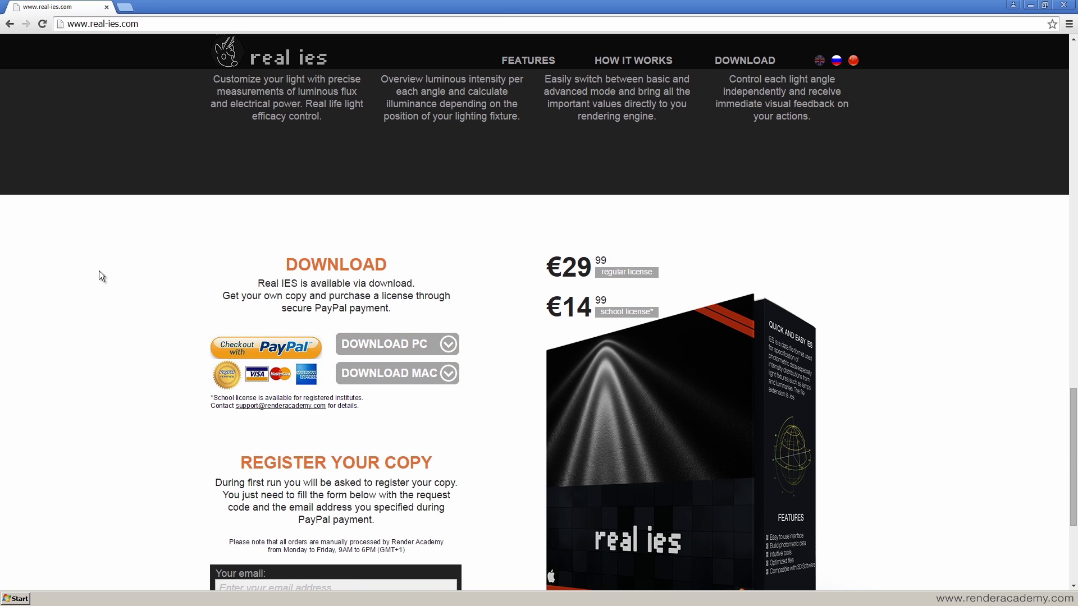
{"action": "key", "text": "alt+Tab"}
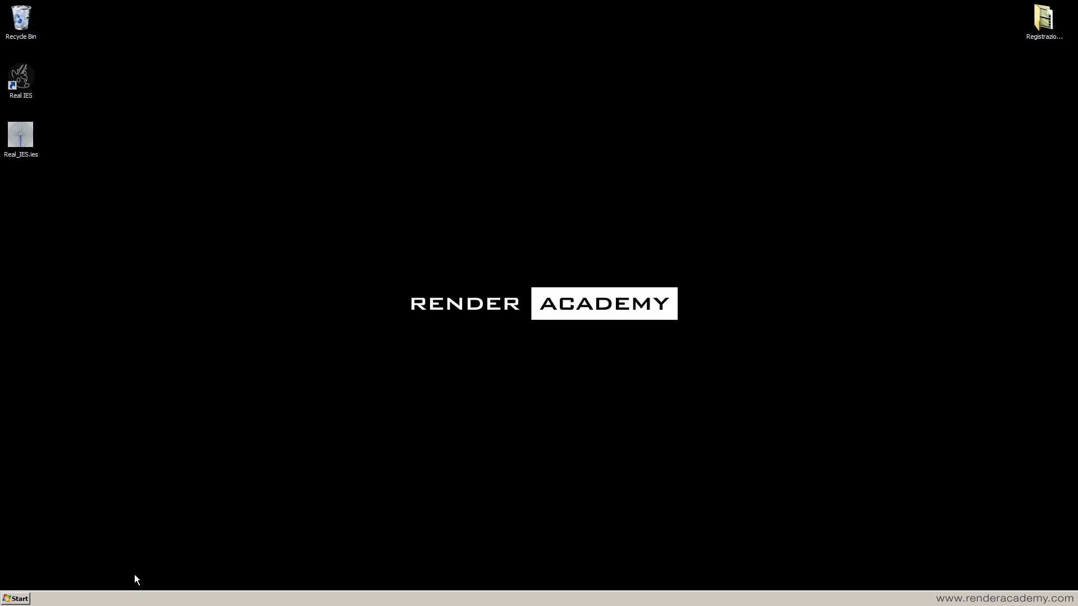
Launch the Real IES application from its desktop shortcut.
{"action": "left_click", "coordinate": [108, 88]}
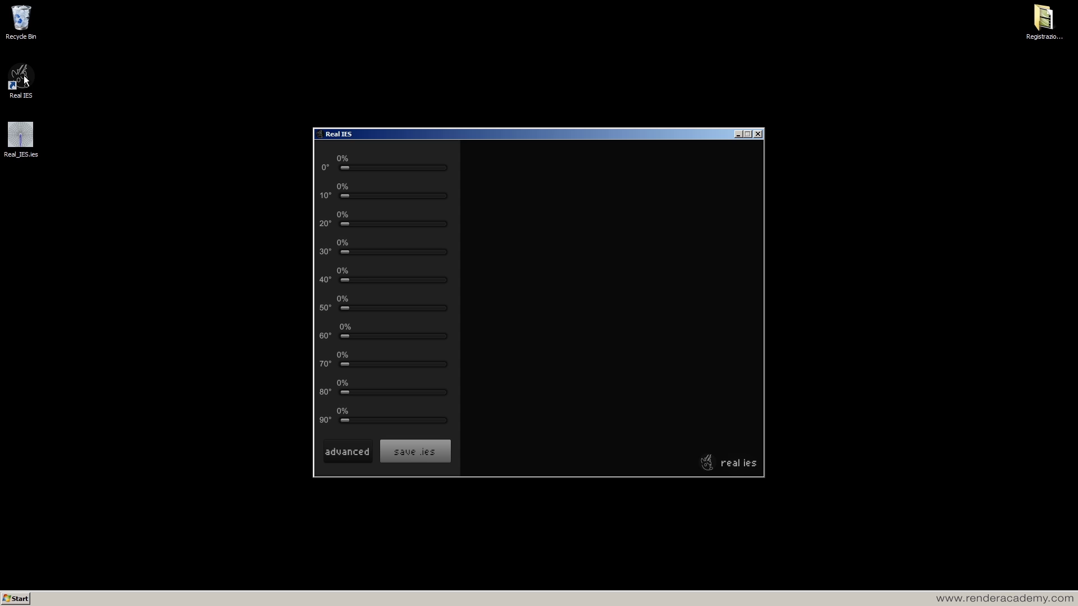
Set 0°, 20°, 40°, 60° intensities to 63%, 45%, 54%, 67% and show advanced settings.
{"action": "left_click_drag", "start_coordinate": [391, 168], "coordinate": [421, 168]}
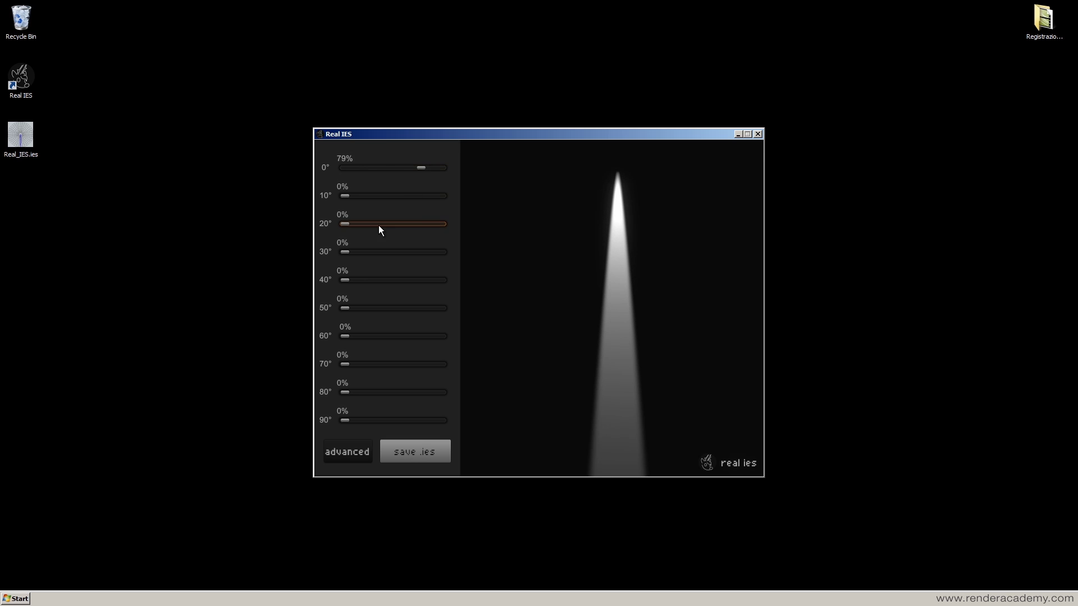
{"action": "left_click", "coordinate": [388, 224]}
{"action": "left_click_drag", "start_coordinate": [380, 281], "coordinate": [394, 284]}
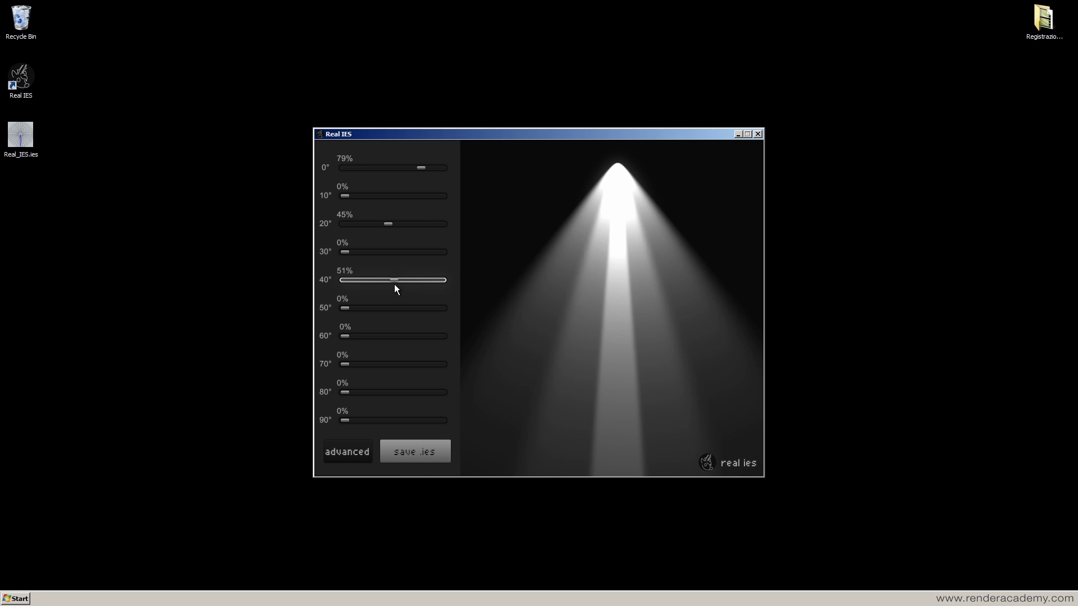
{"action": "left_click", "coordinate": [399, 335]}
{"action": "left_click_drag", "start_coordinate": [400, 337], "coordinate": [446, 317]}
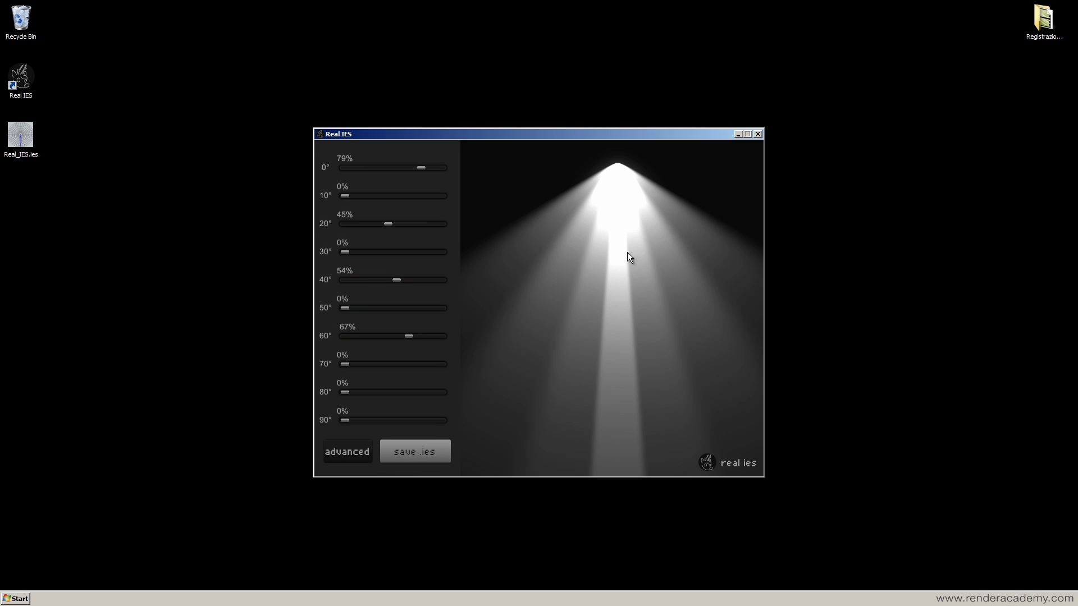
{"action": "mouse_move", "coordinate": [413, 170]}
{"action": "left_mouse_down"}
{"action": "mouse_move", "coordinate": [369, 174]}
{"action": "mouse_move", "coordinate": [406, 175]}
{"action": "left_mouse_up"}
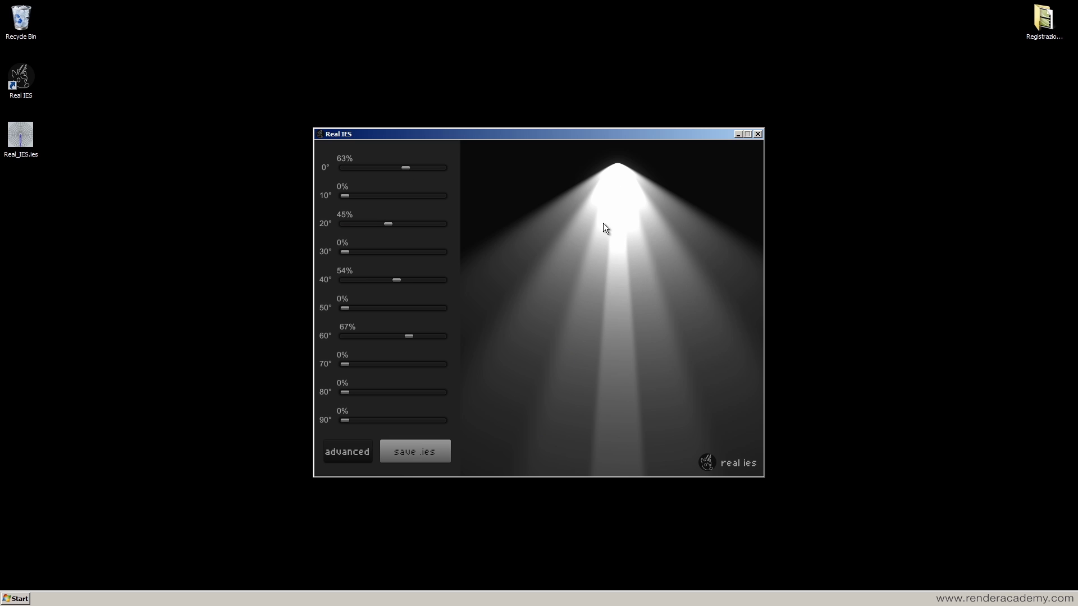
{"action": "left_click", "coordinate": [348, 450]}
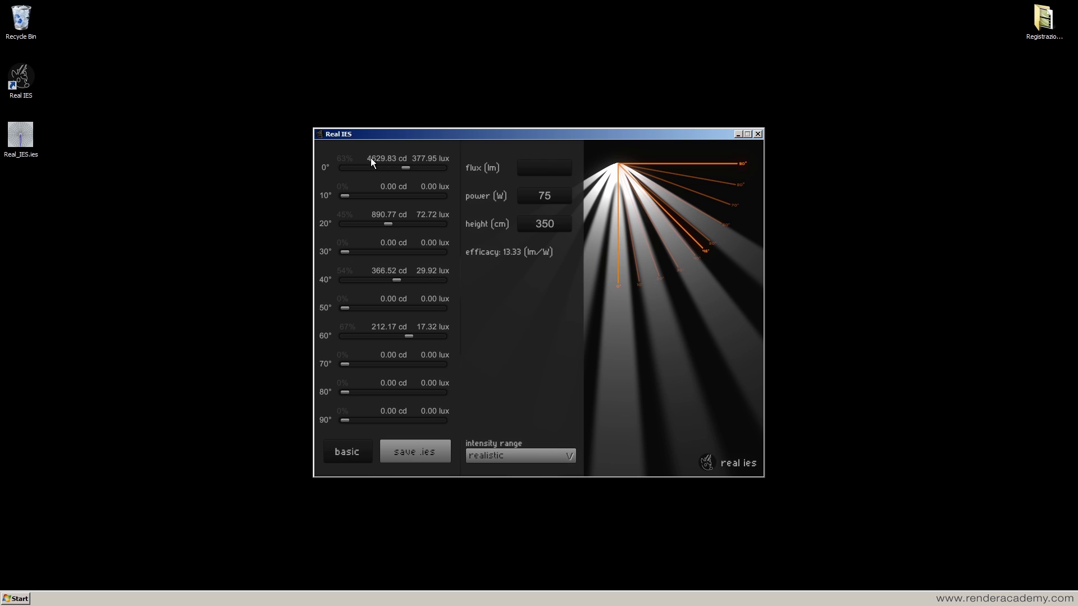
Enter 5000 lm luminous flux, 1000 cm mounting height and 150 W power.
{"action": "left_click", "coordinate": [552, 173]}
{"action": "type", "text": "5000"}
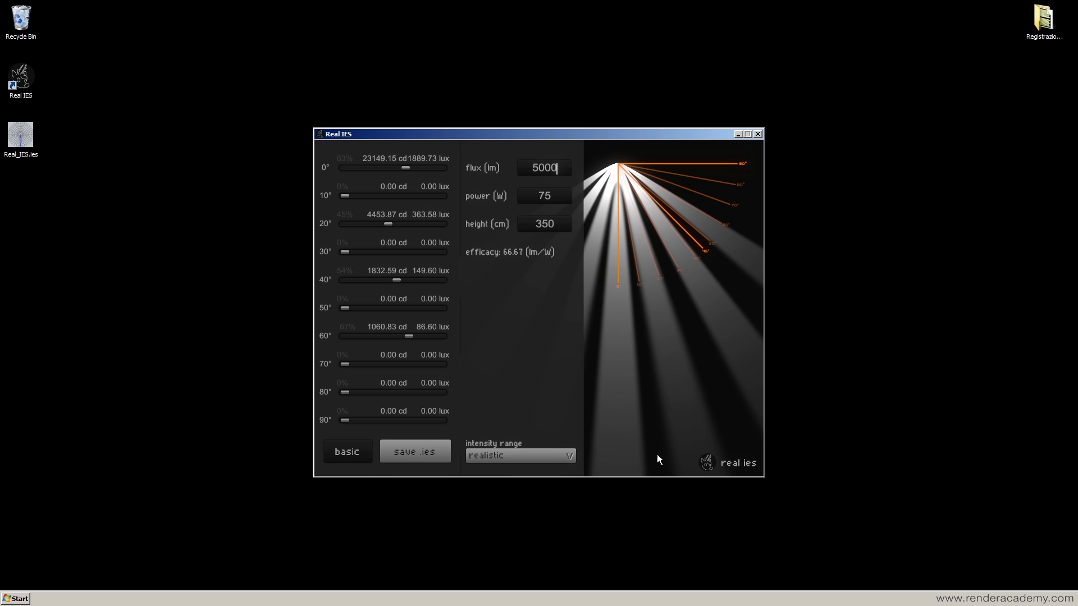
{"action": "left_click", "coordinate": [545, 227]}
{"action": "type", "text": "100"}
{"action": "type", "text": "0"}
{"action": "type", "text": "150"}
Adjust the 0° intensity and switch the intensity range from theoretical to realistic.
{"action": "left_click", "coordinate": [540, 459]}
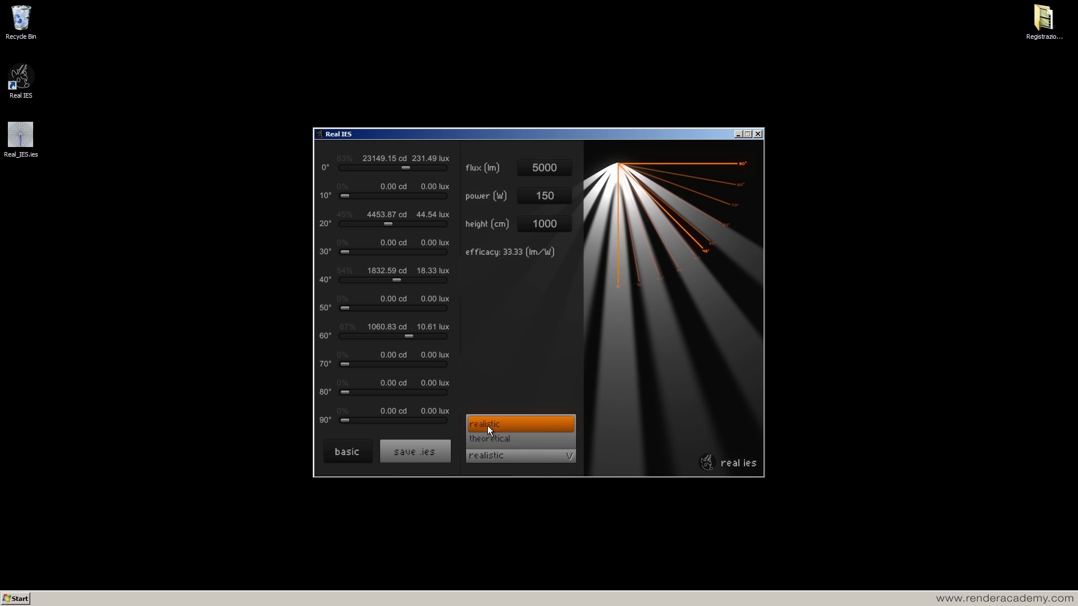
{"action": "left_click", "coordinate": [497, 441]}
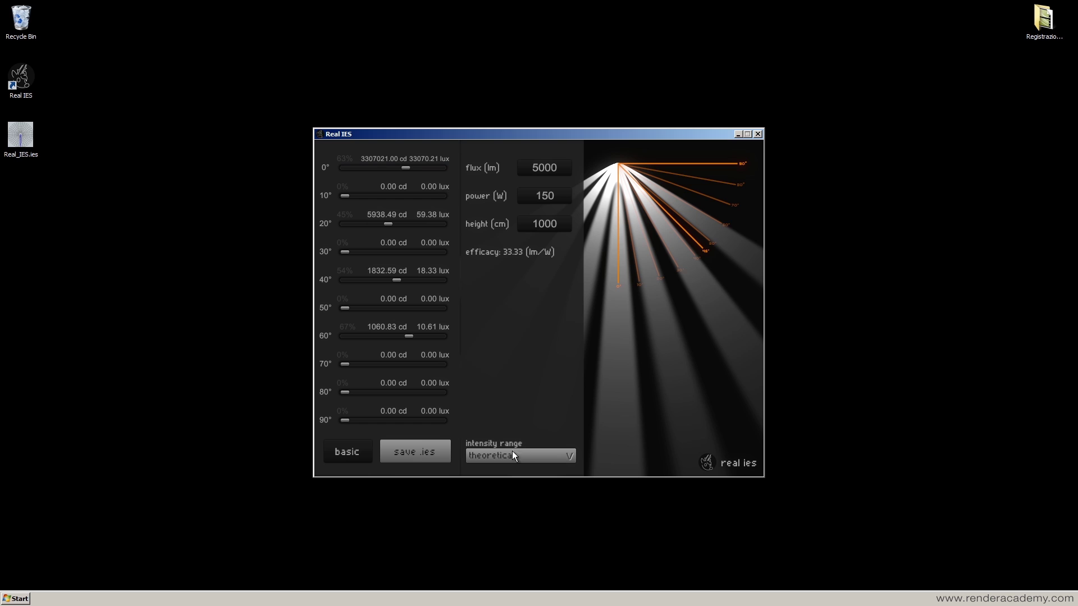
{"action": "mouse_move", "coordinate": [404, 170]}
{"action": "left_mouse_down"}
{"action": "mouse_move", "coordinate": [393, 170]}
{"action": "mouse_move", "coordinate": [418, 164]}
{"action": "left_mouse_up"}
{"action": "left_click", "coordinate": [544, 455]}
{"action": "left_click", "coordinate": [495, 423]}
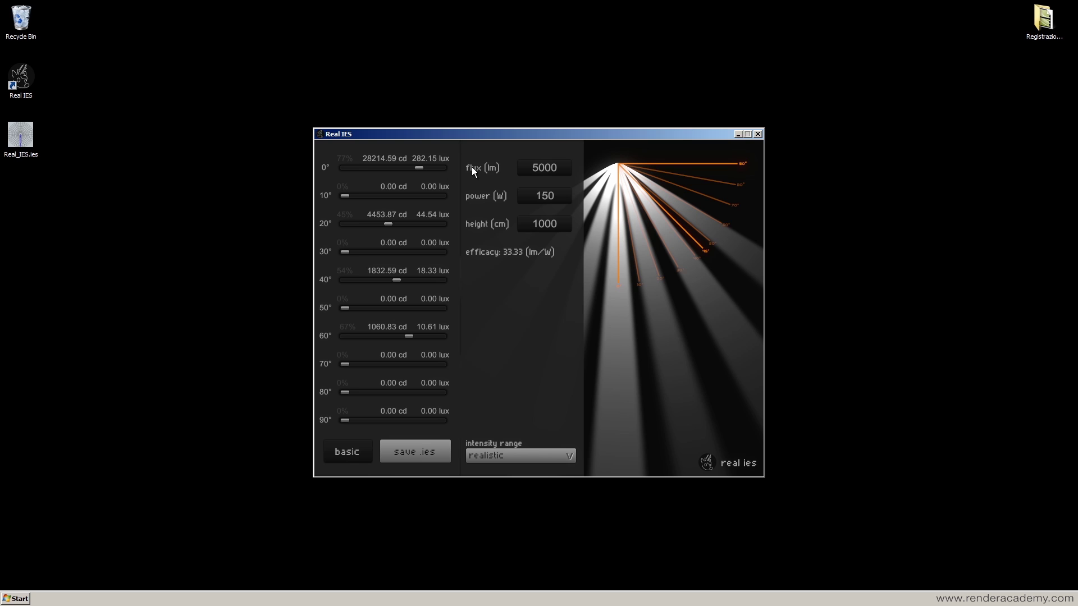
Toggle the intensity range to theoretical and back to realistic.
{"action": "left_click", "coordinate": [548, 457]}
{"action": "left_click", "coordinate": [488, 440]}
{"action": "mouse_move", "coordinate": [339, 196]}
{"action": "left_mouse_down"}
{"action": "mouse_move", "coordinate": [370, 197]}
{"action": "mouse_move", "coordinate": [345, 196]}
{"action": "left_mouse_up"}
{"action": "left_click", "coordinate": [517, 457]}
{"action": "left_click", "coordinate": [514, 452]}
{"action": "left_click", "coordinate": [514, 453]}
{"action": "left_click", "coordinate": [512, 424]}
Return to the basic slider view, raise 40° to 81%, and select Real_IES.ies for renaming.
{"action": "left_click", "coordinate": [352, 455]}
{"action": "left_click_drag", "start_coordinate": [397, 280], "coordinate": [423, 282]}
{"action": "left_click", "coordinate": [15, 133]}
{"action": "left_click", "coordinate": [30, 150]}
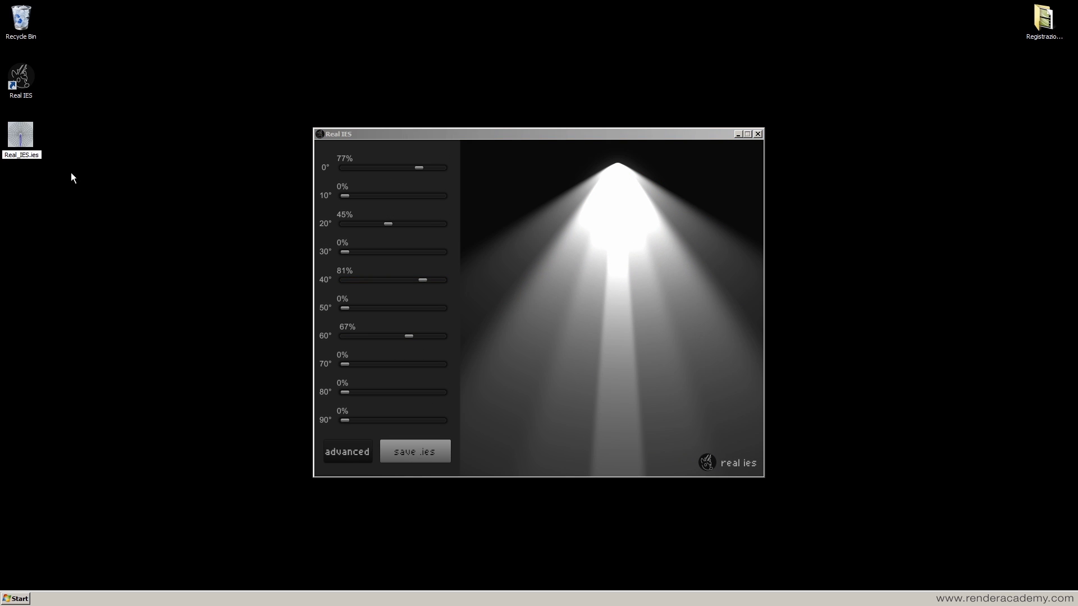
Rename the desktop file to Real_IES_bkp.ies and save the current profile.
{"action": "type", "text": "_bkp"}
{"action": "key", "text": "Return"}
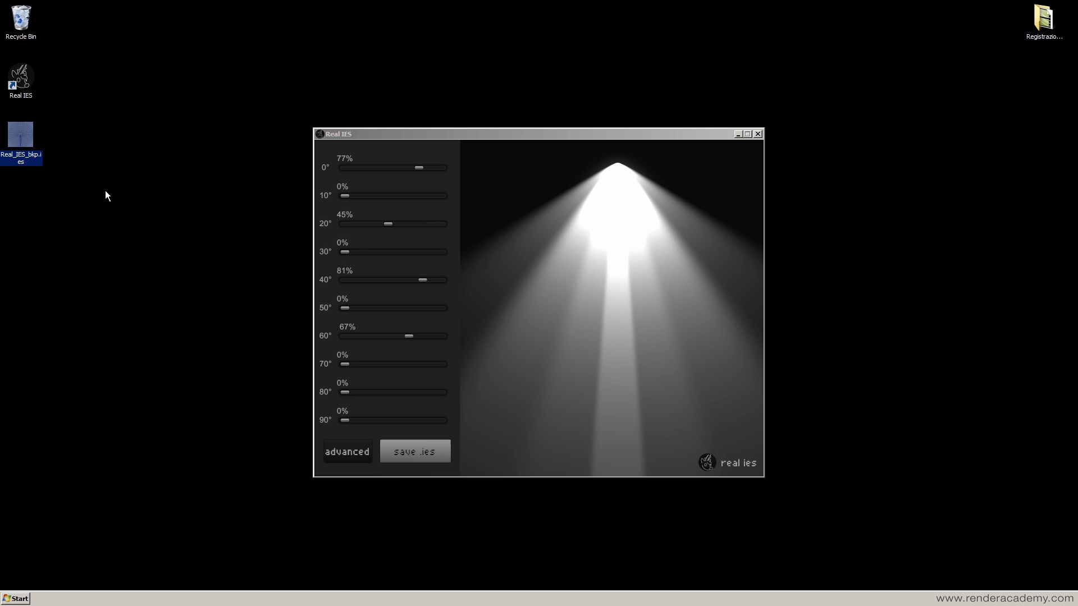
{"action": "left_click", "coordinate": [422, 452]}
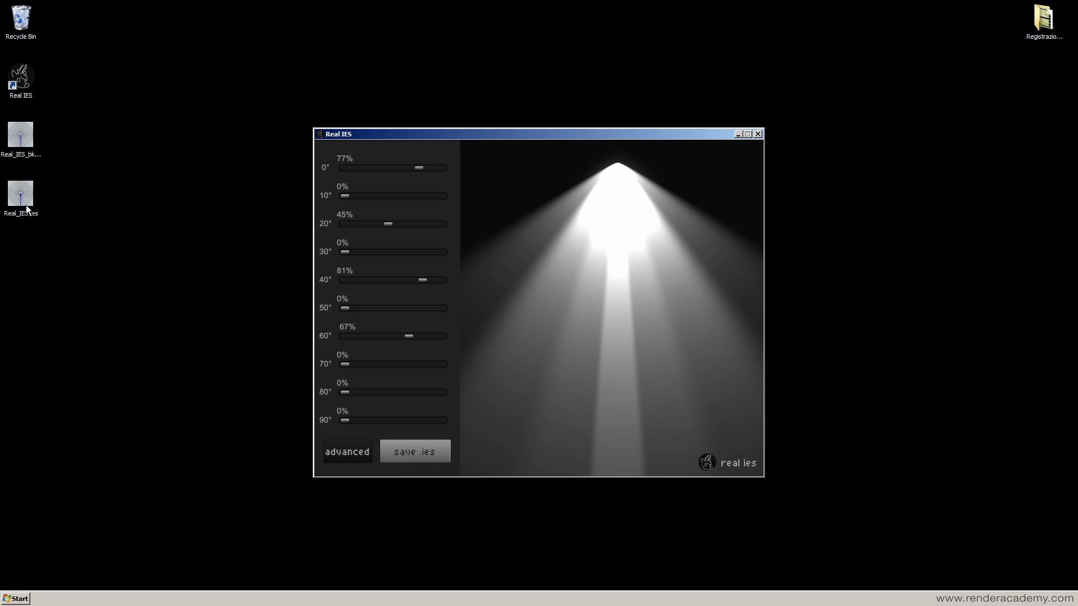
{"action": "left_click", "coordinate": [144, 225]}
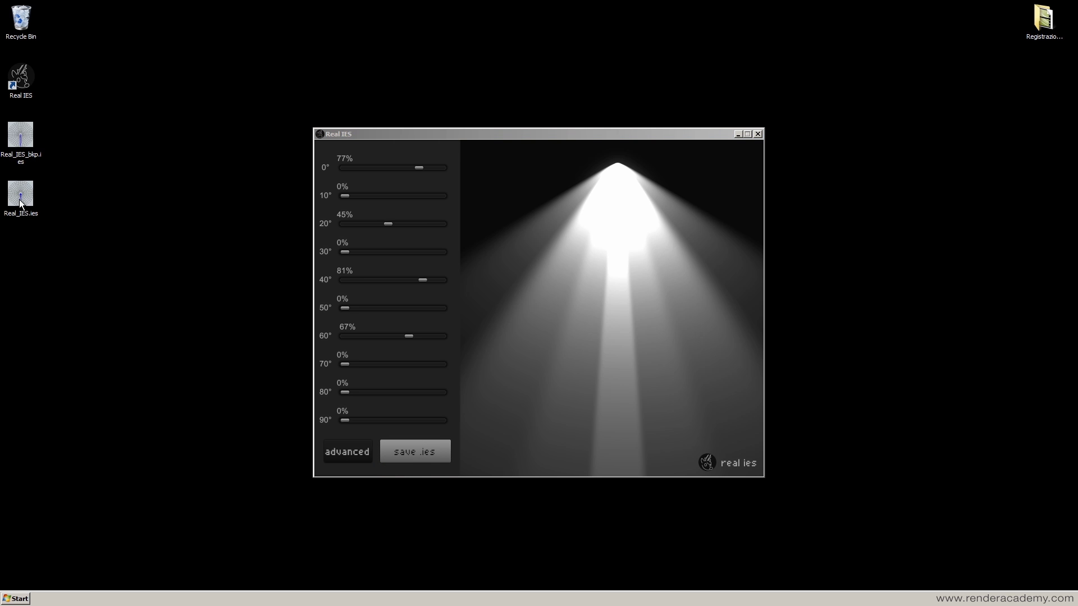
Save Real_IES.ies lit only at 90° (83%), then move the file and zero 90°.
{"action": "left_click_drag", "start_coordinate": [347, 413], "coordinate": [425, 419]}
{"action": "left_click", "coordinate": [416, 452]}
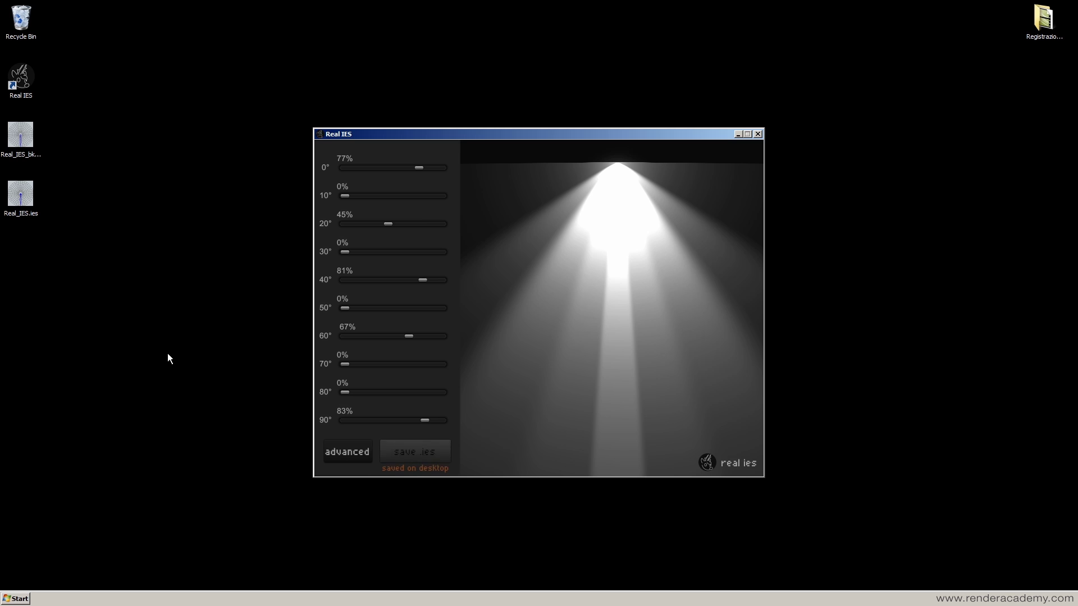
{"action": "left_click_drag", "start_coordinate": [409, 335], "coordinate": [341, 335]}
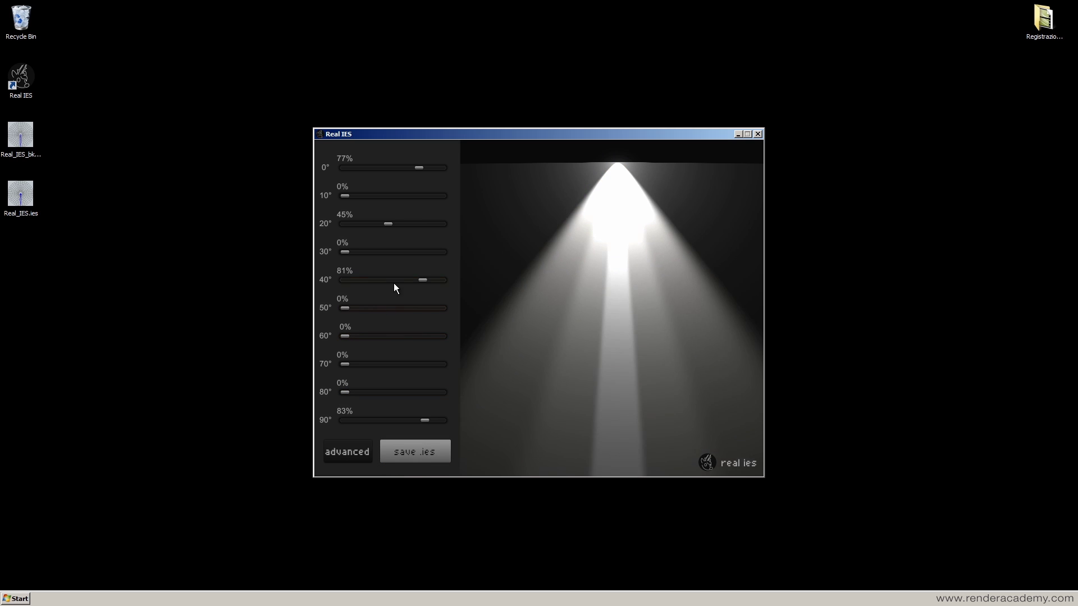
{"action": "left_click_drag", "start_coordinate": [393, 281], "coordinate": [327, 284]}
{"action": "left_click_drag", "start_coordinate": [388, 224], "coordinate": [337, 224]}
{"action": "left_click_drag", "start_coordinate": [418, 168], "coordinate": [340, 167]}
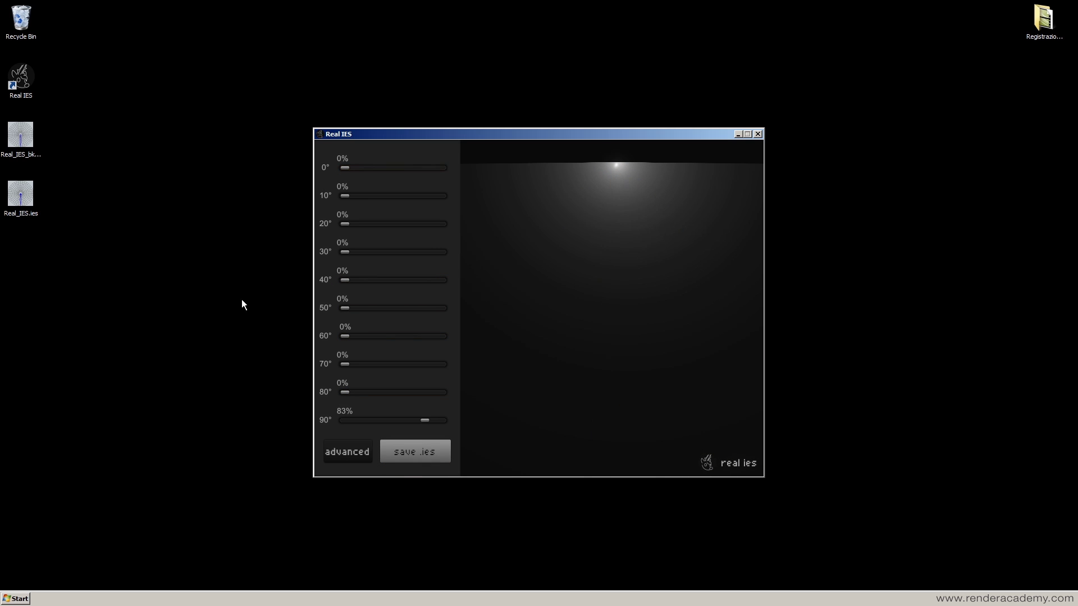
{"action": "left_click", "coordinate": [439, 461]}
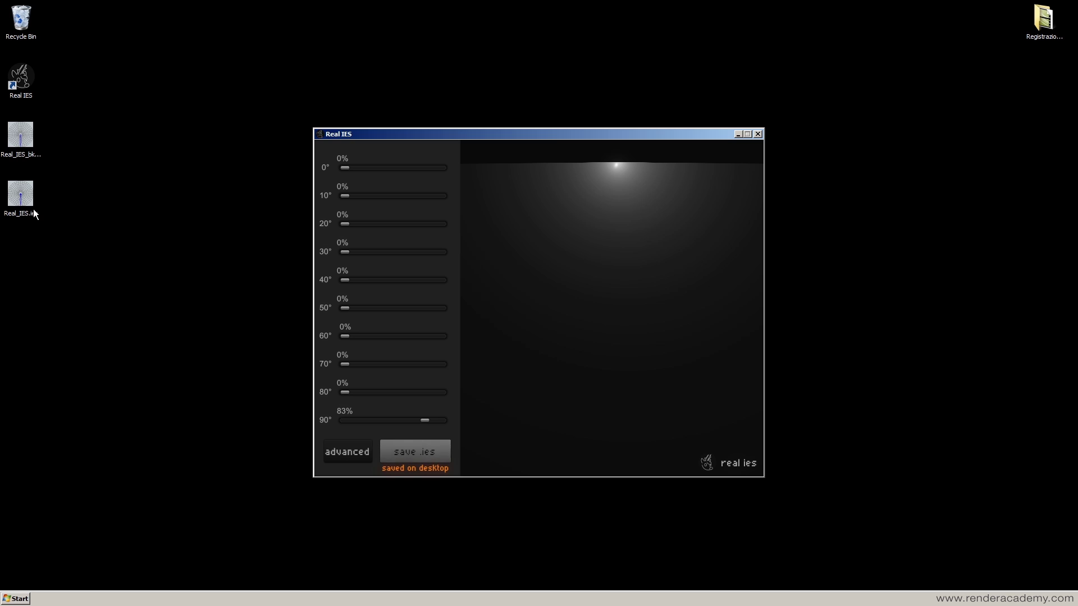
{"action": "left_click_drag", "start_coordinate": [31, 204], "coordinate": [68, 202]}
{"action": "left_click_drag", "start_coordinate": [426, 420], "coordinate": [340, 420]}
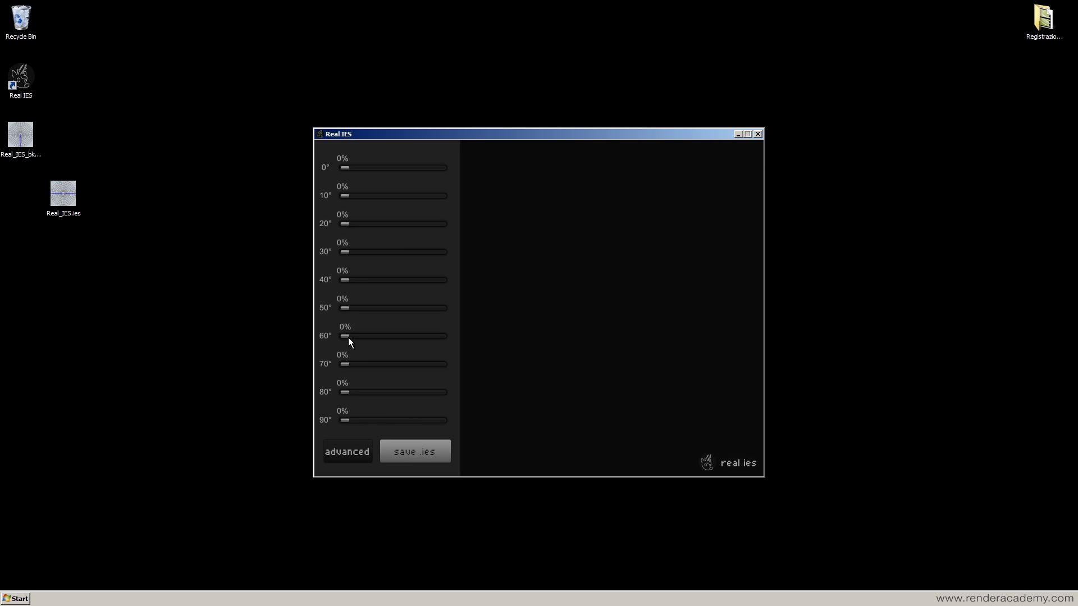
Save a profile lit only at 60° (89%) and move Real_IES.ies into a new desktop folder.
{"action": "left_click_drag", "start_coordinate": [345, 337], "coordinate": [431, 336]}
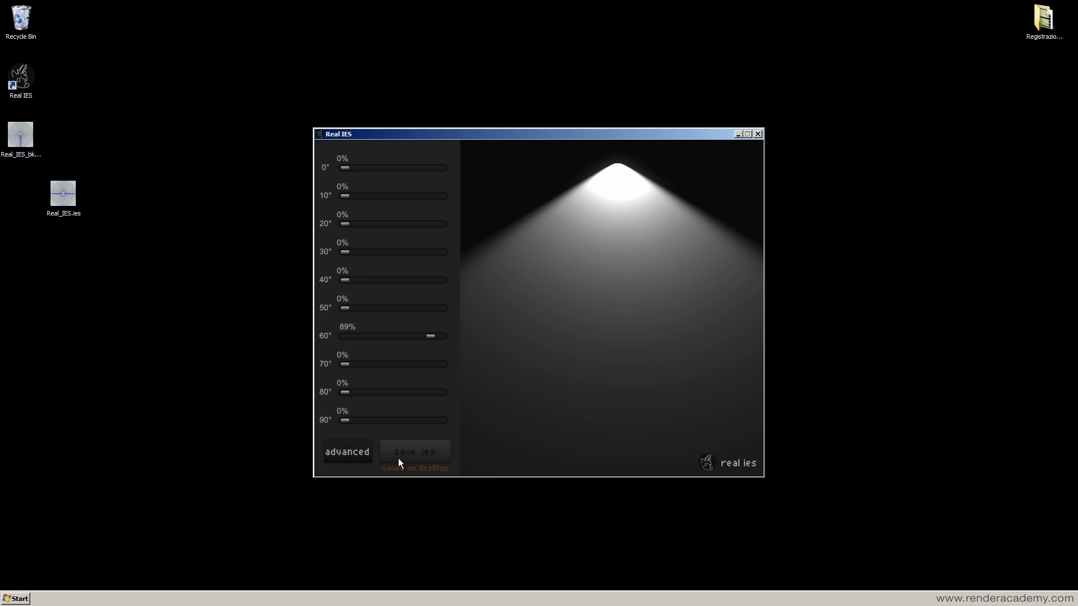
{"action": "left_click", "coordinate": [67, 209]}
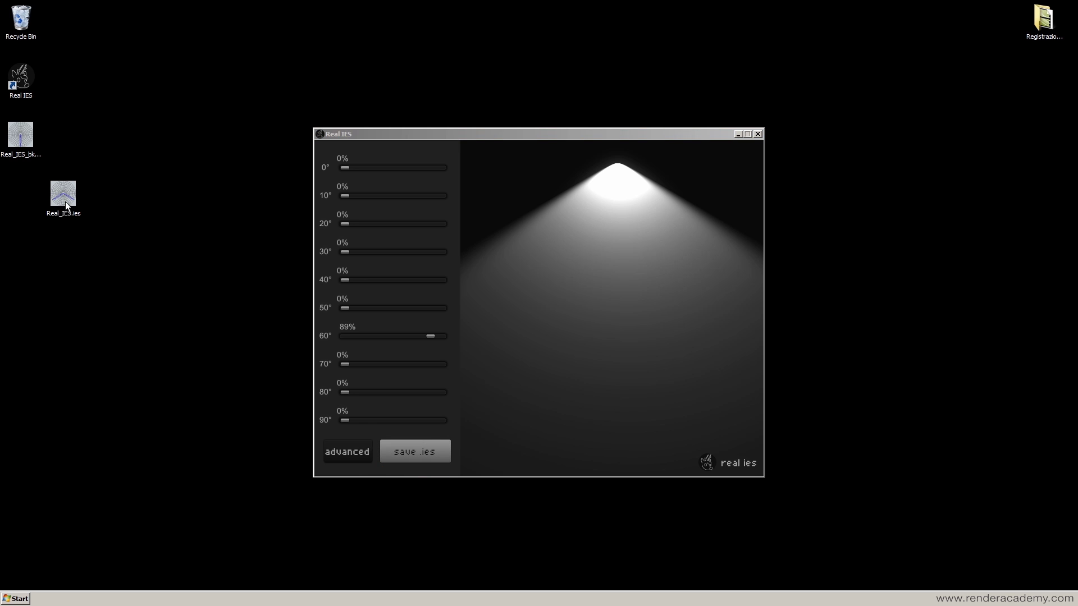
{"action": "right_click", "coordinate": [182, 132]}
{"action": "mouse_move", "coordinate": [226, 221]}
{"action": "left_click", "coordinate": [336, 222]}
{"action": "left_click_drag", "start_coordinate": [63, 193], "coordinate": [189, 138]}
Open New folder, then close its window and the Real IES window.
{"action": "double_click", "coordinate": [190, 132]}
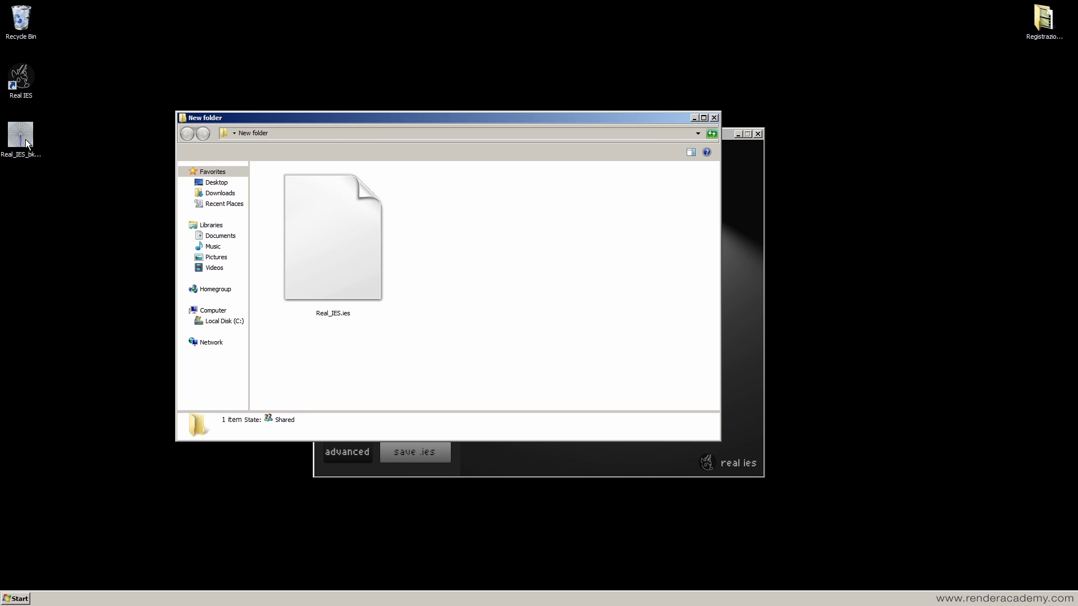
{"action": "left_click_drag", "start_coordinate": [646, 119], "coordinate": [979, 71]}
{"action": "left_click_drag", "start_coordinate": [487, 137], "coordinate": [293, 144]}
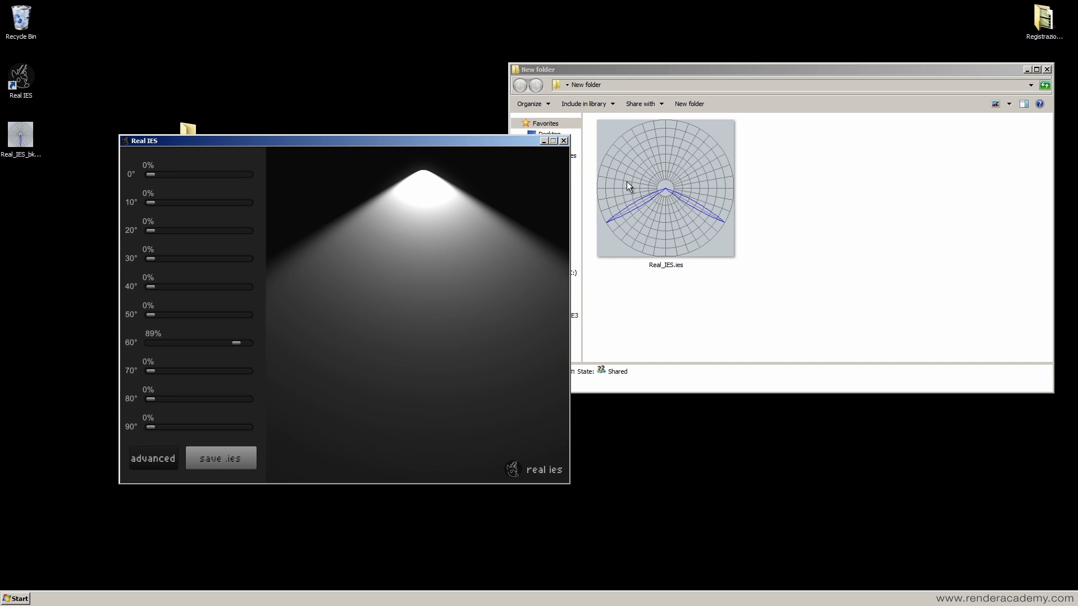
{"action": "left_click", "coordinate": [780, 247]}
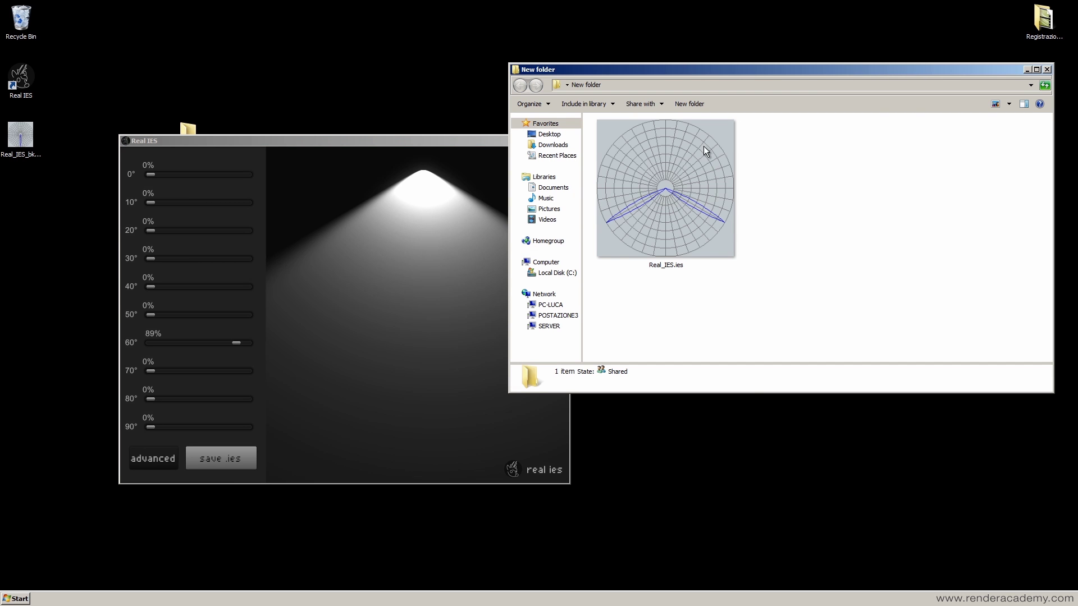
{"action": "left_click_drag", "start_coordinate": [432, 140], "coordinate": [512, 142]}
{"action": "left_click_drag", "start_coordinate": [260, 144], "coordinate": [366, 160]}
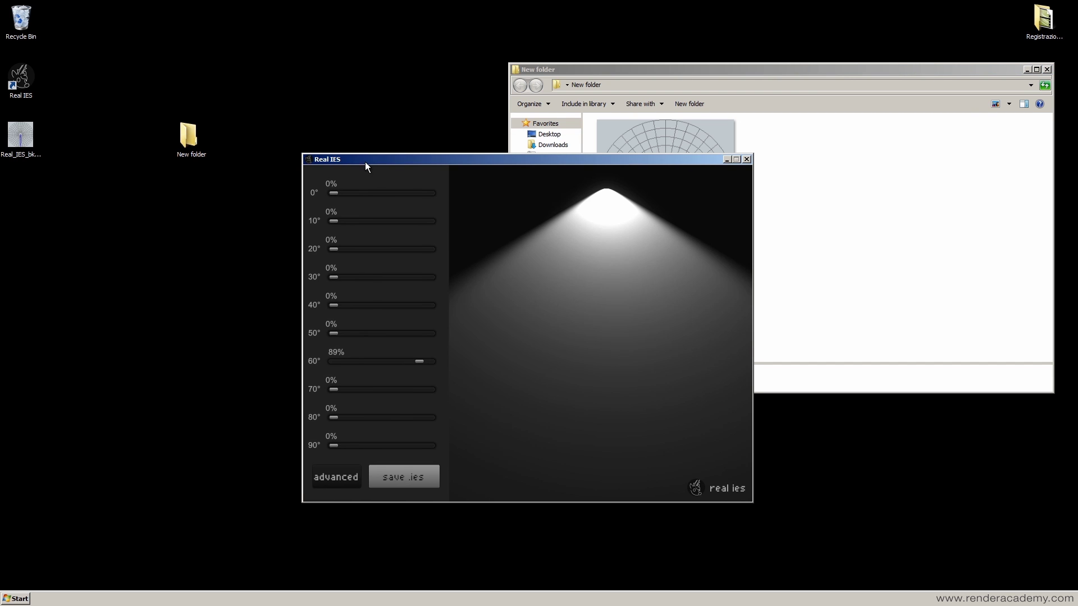
{"action": "left_click", "coordinate": [844, 152]}
{"action": "left_click", "coordinate": [1046, 69]}
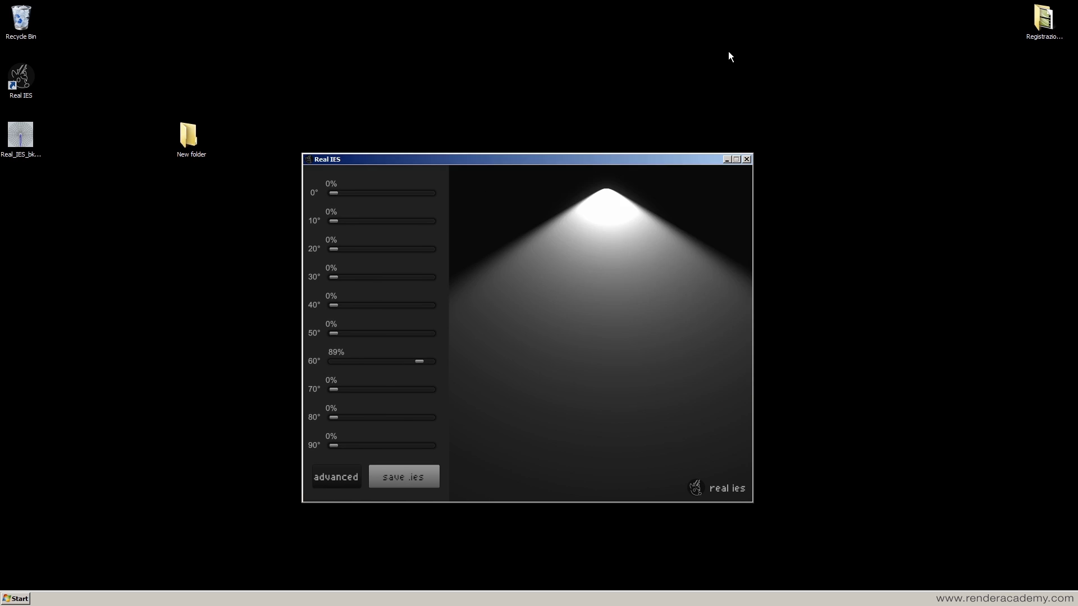
{"action": "left_click", "coordinate": [747, 156]}
Move New folder to the Recycle Bin and strip _bkp from the backup file's name.
{"action": "left_click_drag", "start_coordinate": [330, 243], "coordinate": [17, 133]}
{"action": "left_click", "coordinate": [188, 135]}
{"action": "left_click_drag", "start_coordinate": [188, 135], "coordinate": [20, 19]}
{"action": "left_click", "coordinate": [29, 158]}
{"action": "key", "text": "Delete"}
{"action": "key", "text": "Delete"}
{"action": "key", "text": "Delete"}
{"action": "key", "text": "BackSpace"}
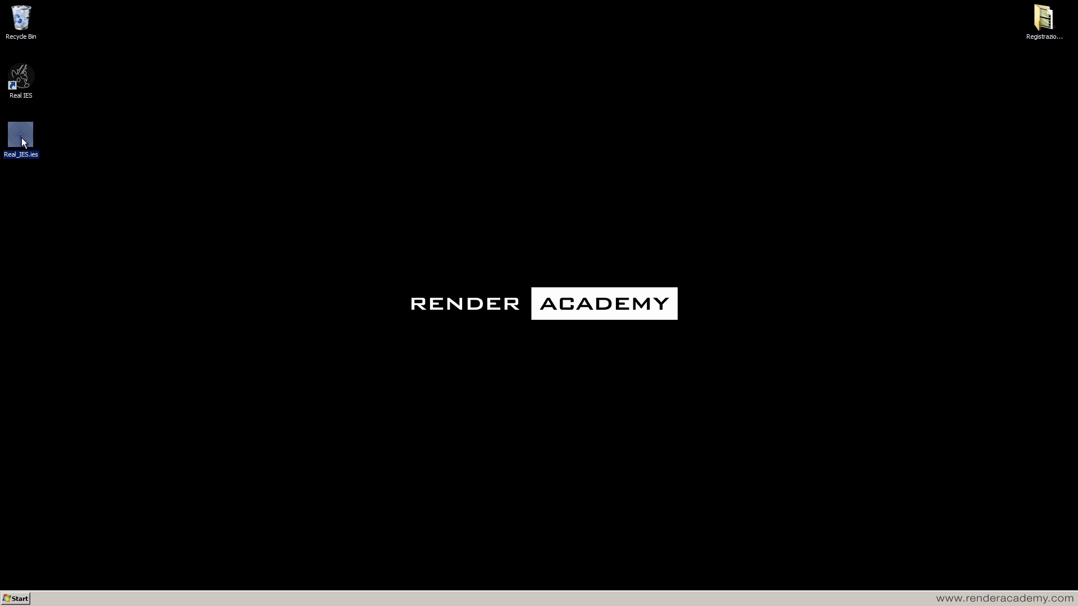
Confirm the Real_IES.ies name, check the light's IES settings, and close 3ds Max without saving.
{"action": "key", "text": "Return"}
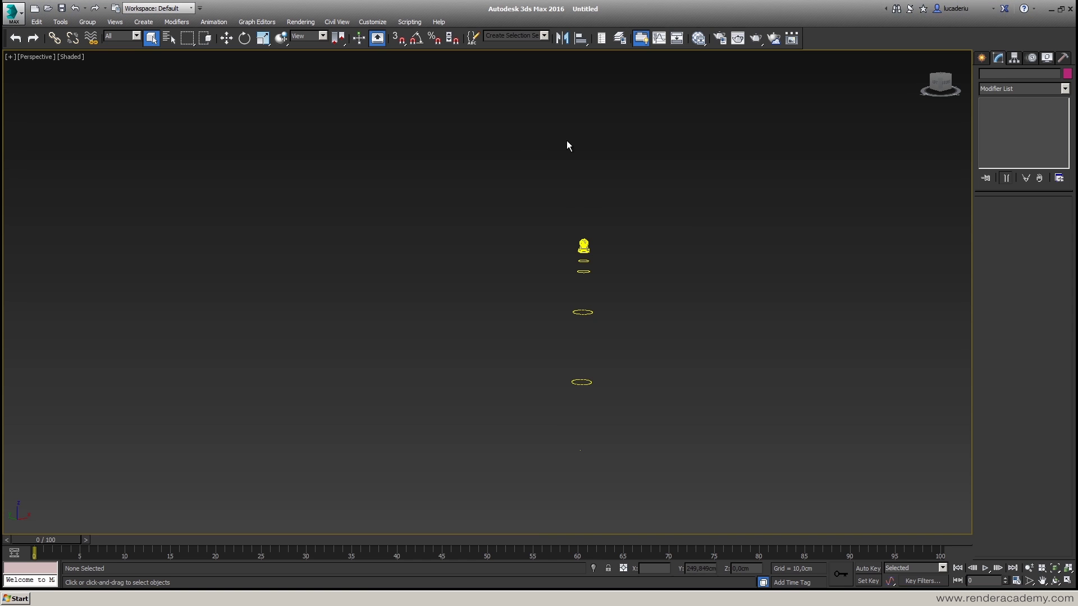
{"action": "left_click", "coordinate": [584, 245]}
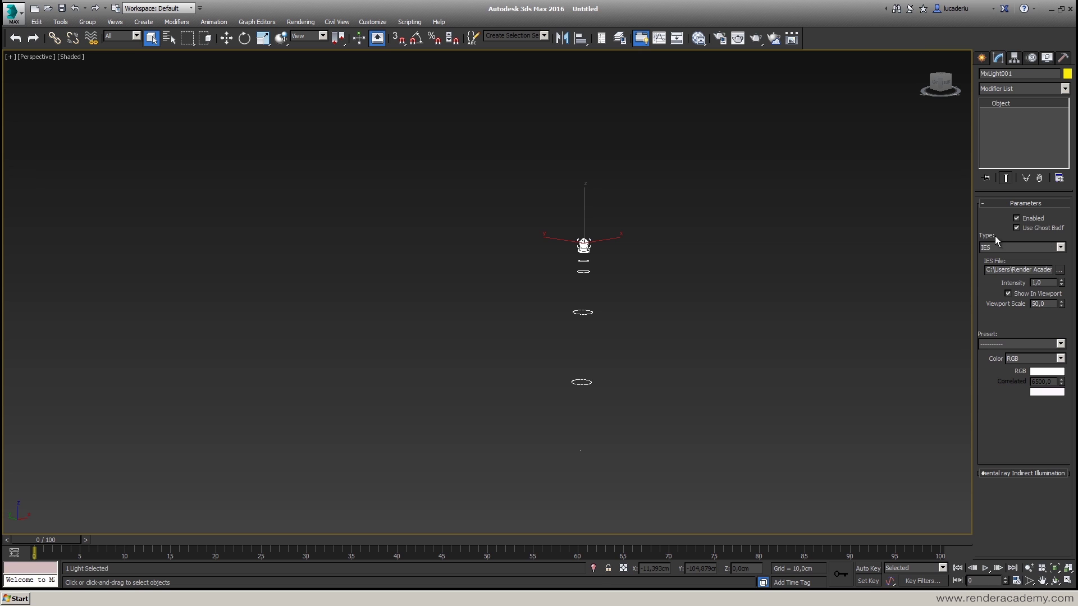
{"action": "left_click", "coordinate": [640, 295]}
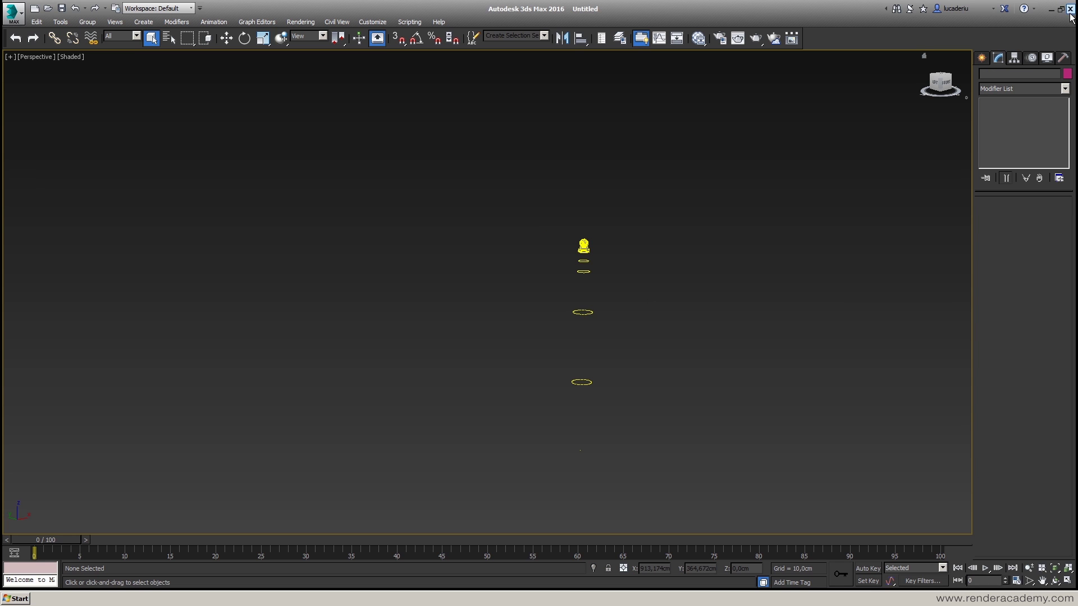
{"action": "left_click", "coordinate": [1070, 9]}
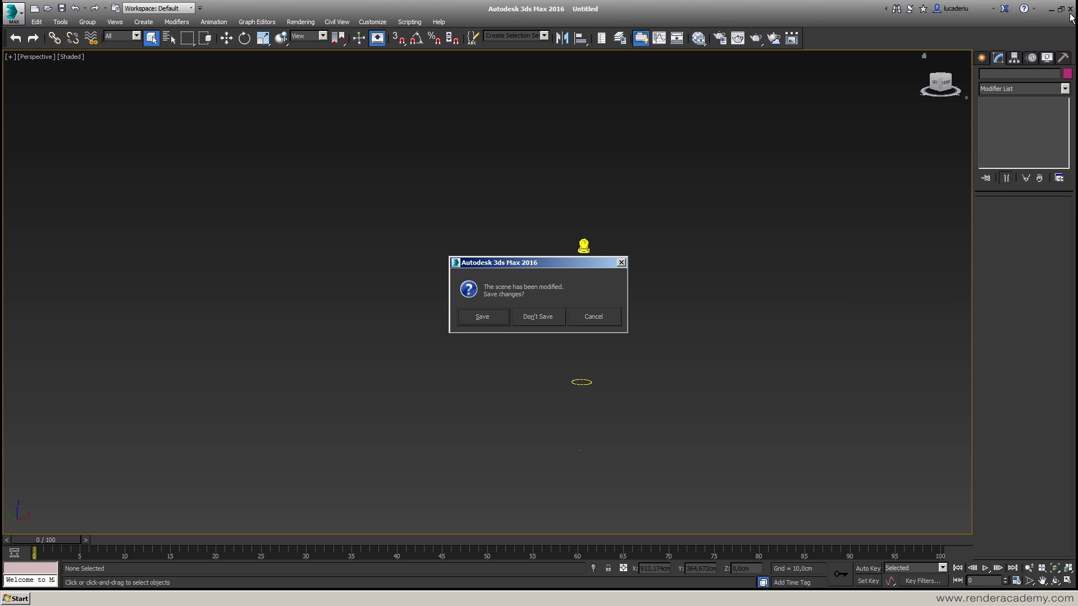
{"action": "left_click", "coordinate": [545, 318]}
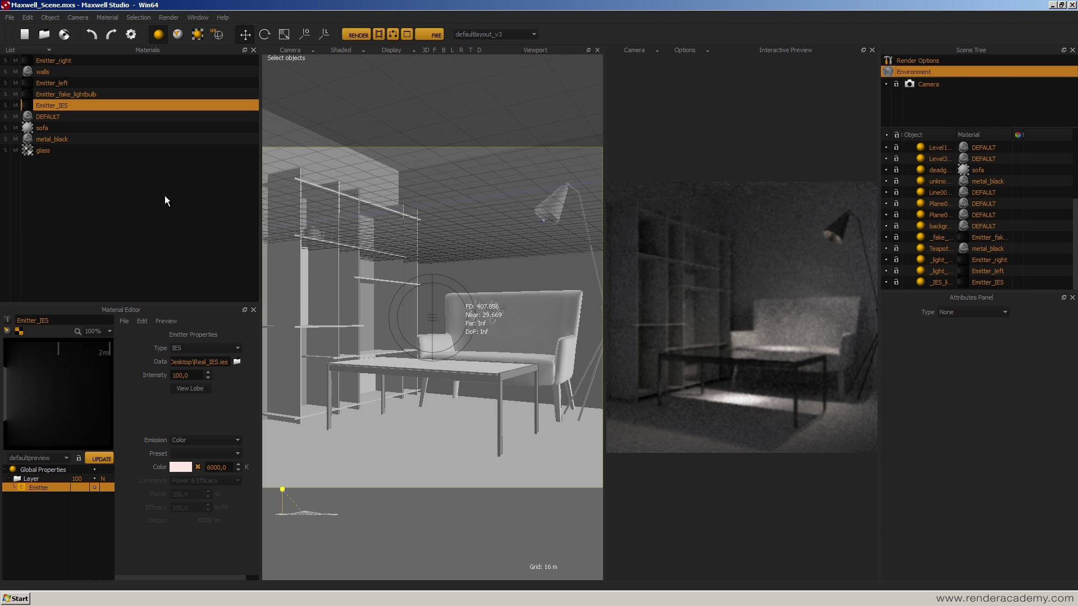
Select Camera and review its settings: 40 mm focal length, shutter 5, f-stop 2, ISO 800.
{"action": "left_click", "coordinate": [924, 87]}
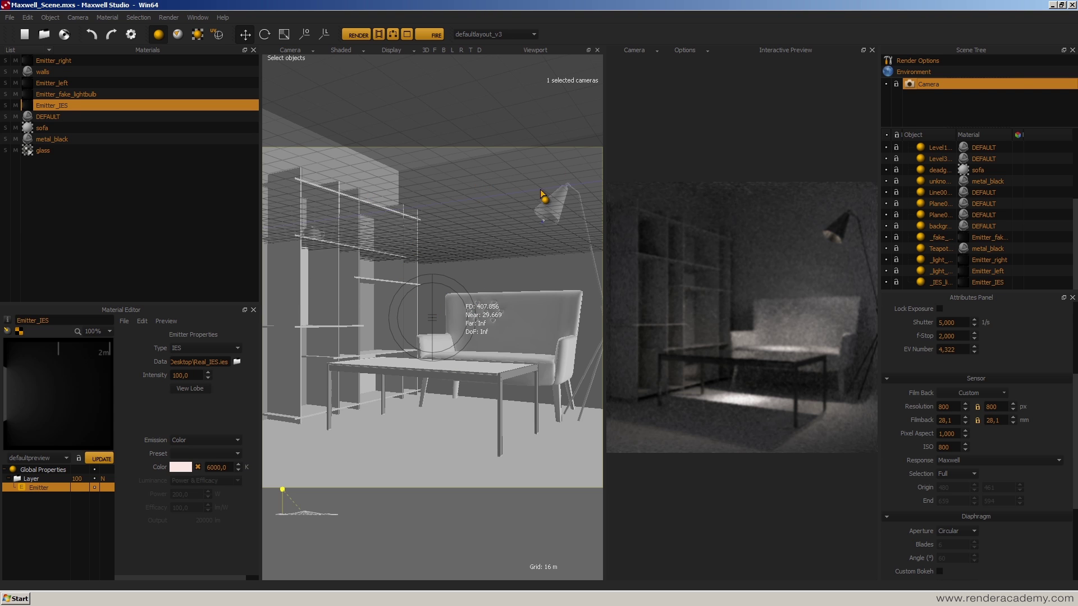
{"action": "left_click_drag", "start_coordinate": [1051, 339], "coordinate": [1040, 521]}
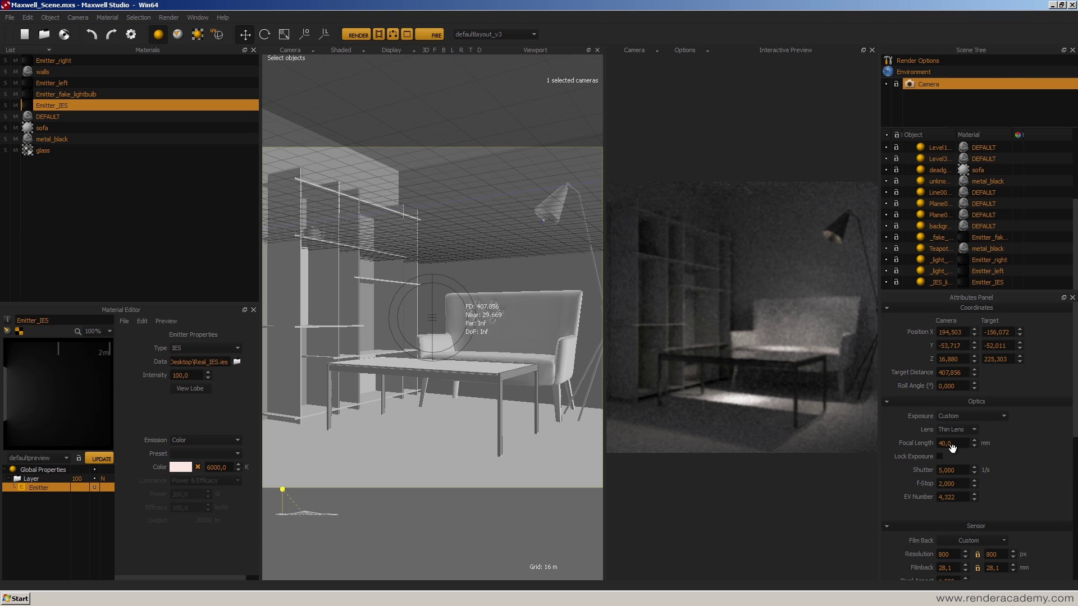
{"action": "left_click_drag", "start_coordinate": [1051, 503], "coordinate": [1028, 420]}
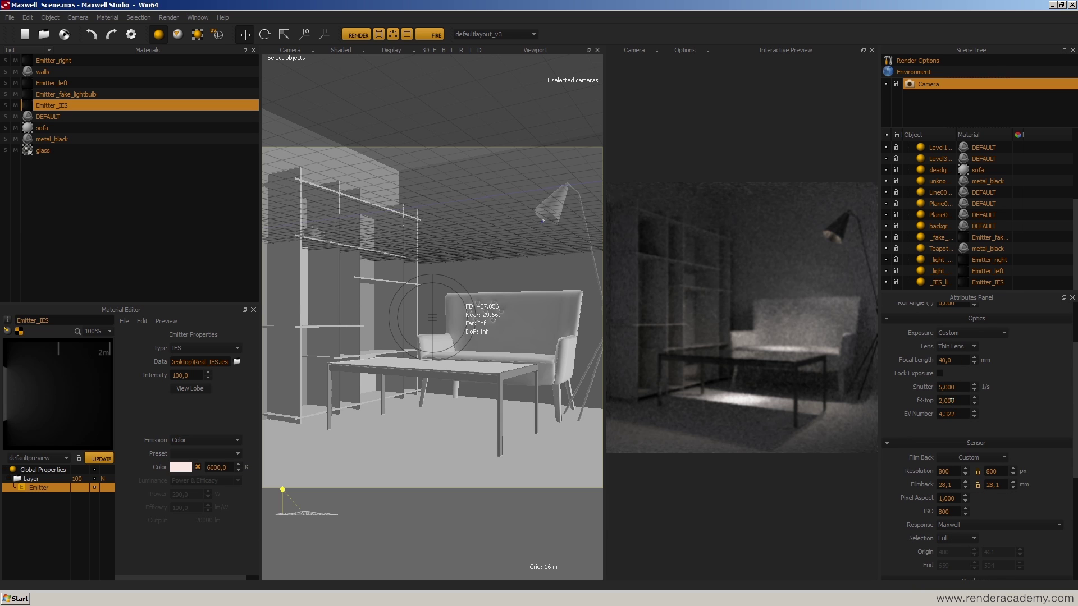
{"action": "left_click_drag", "start_coordinate": [1044, 416], "coordinate": [1041, 303]}
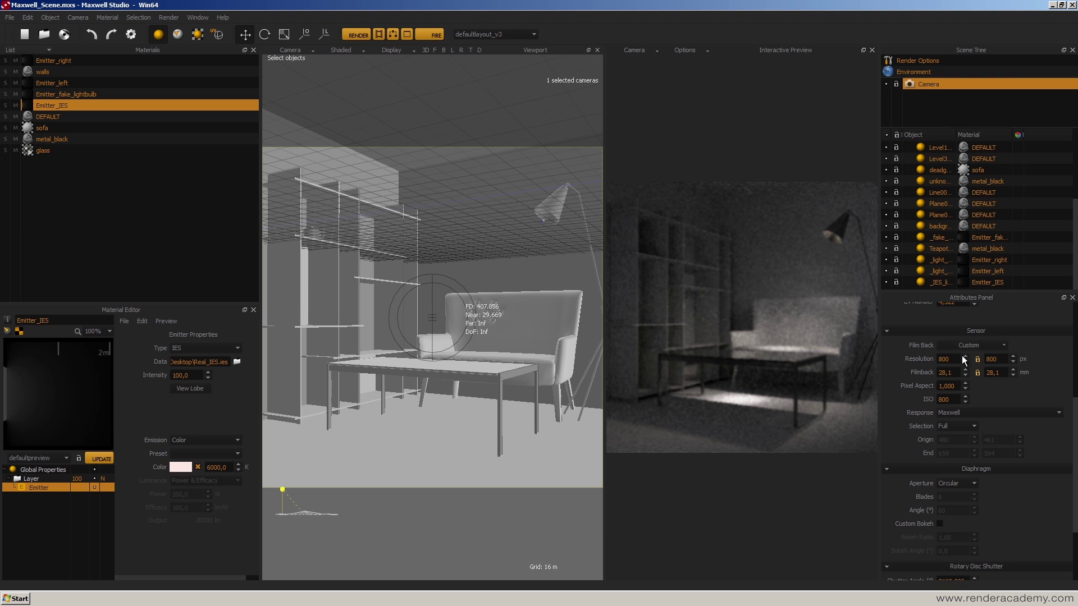
Browse the Film Back and Response lists, leaving them on Custom and Maxwell.
{"action": "left_click", "coordinate": [986, 346]}
{"action": "mouse_move", "coordinate": [1010, 363]}
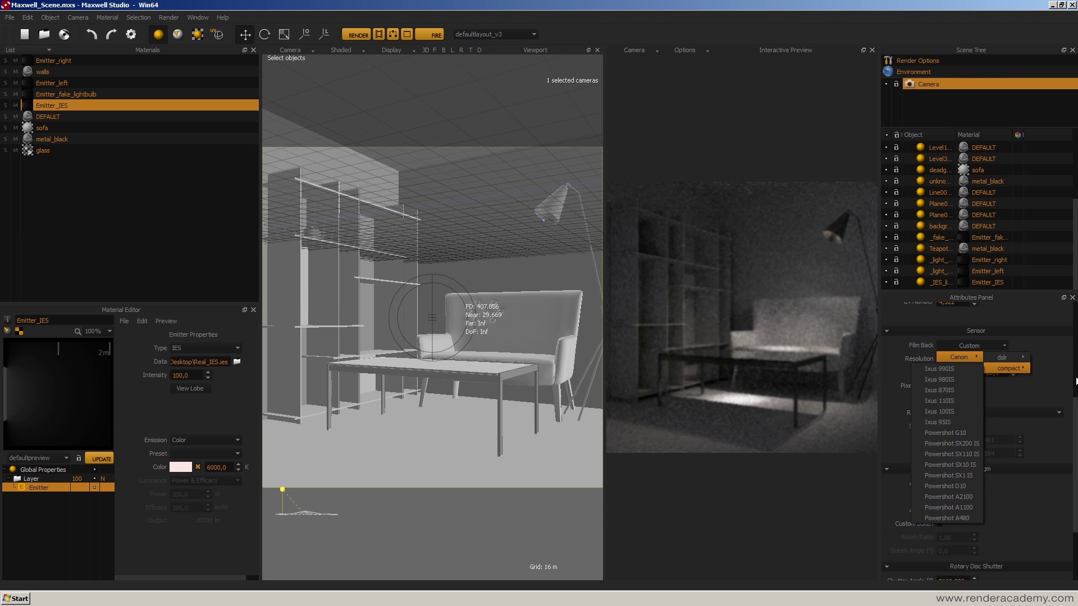
{"action": "left_click", "coordinate": [1062, 374]}
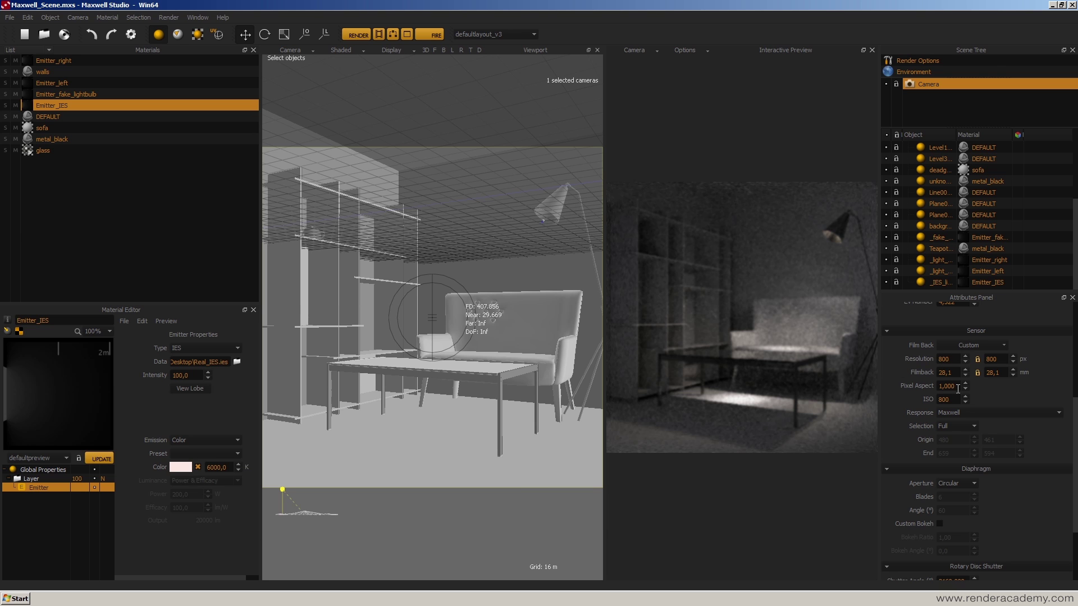
{"action": "left_click", "coordinate": [1005, 413]}
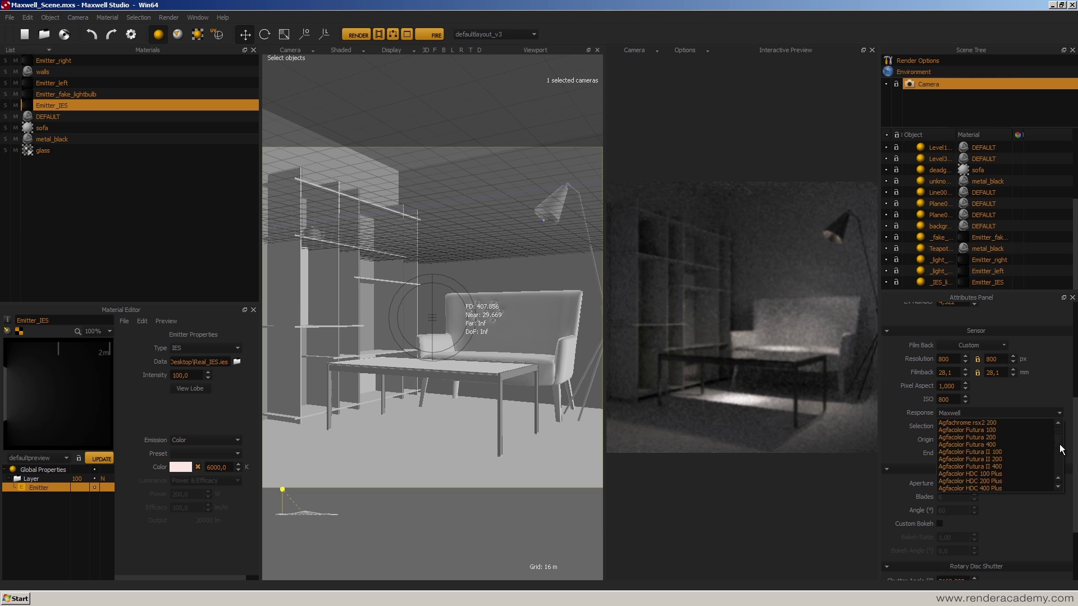
{"action": "left_click", "coordinate": [1054, 386]}
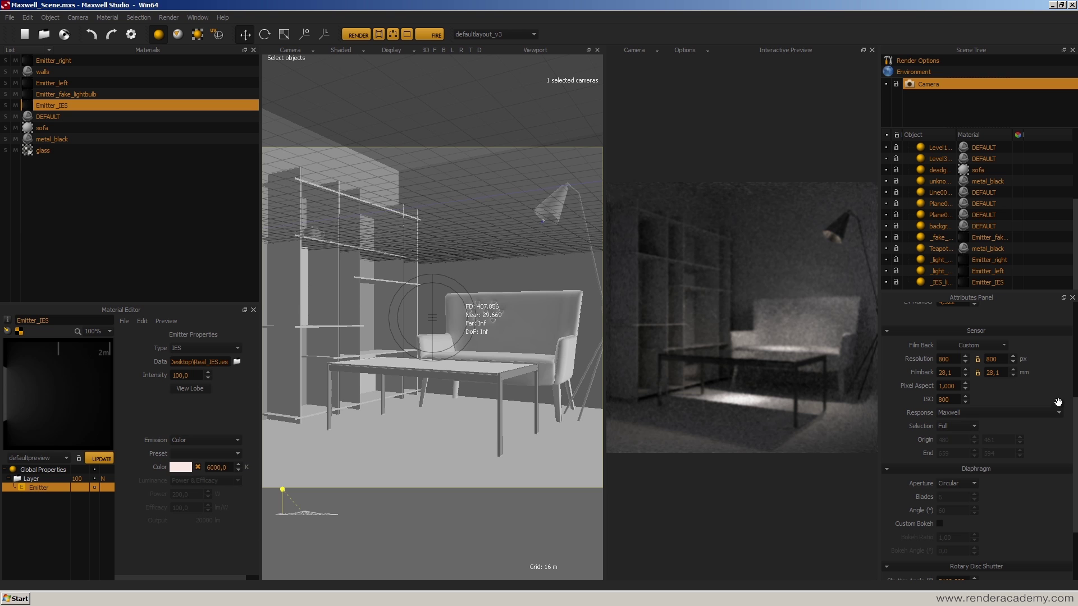
Scroll the Attributes Panel and display the Environment settings, type None.
{"action": "scroll", "coordinate": [1073, 432], "scroll_direction": "down", "scroll_amount": 3}
{"action": "scroll", "coordinate": [1073, 433], "scroll_direction": "down", "scroll_amount": 2}
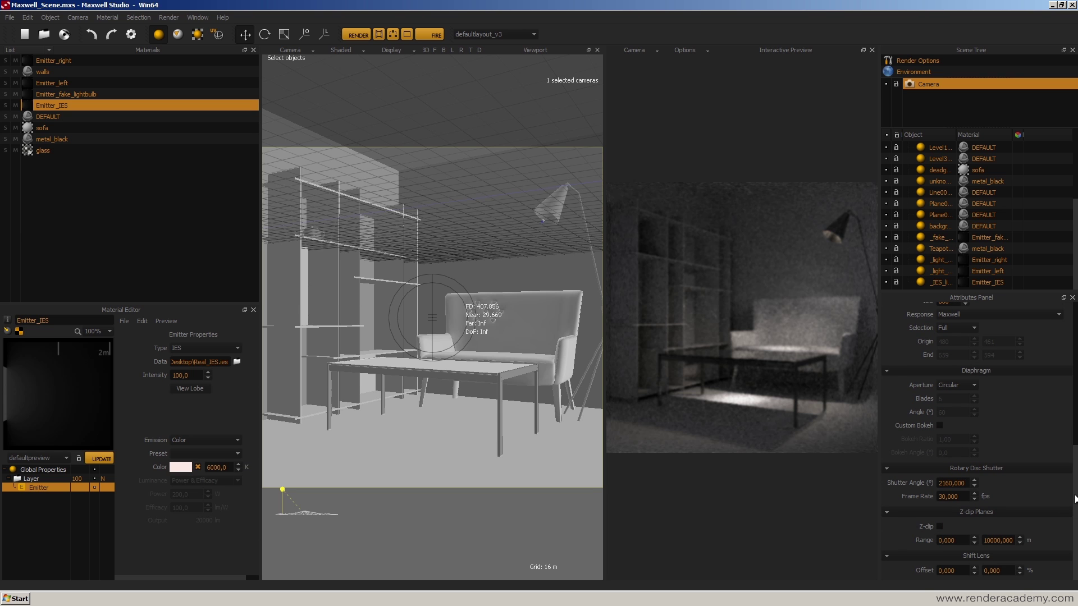
{"action": "scroll", "coordinate": [1075, 481], "scroll_direction": "up", "scroll_amount": 6}
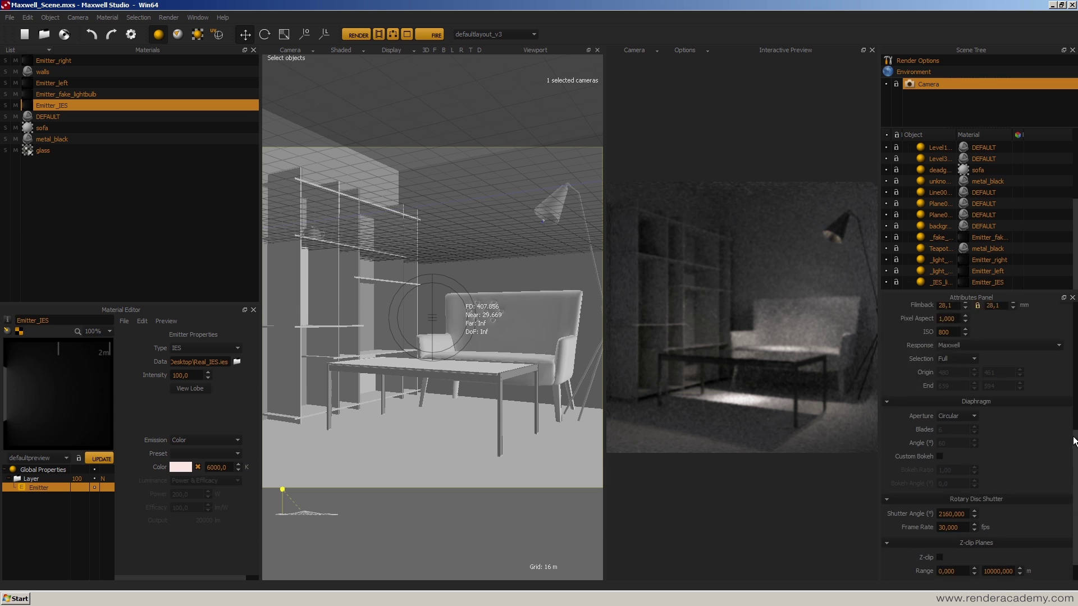
{"action": "left_click", "coordinate": [923, 72]}
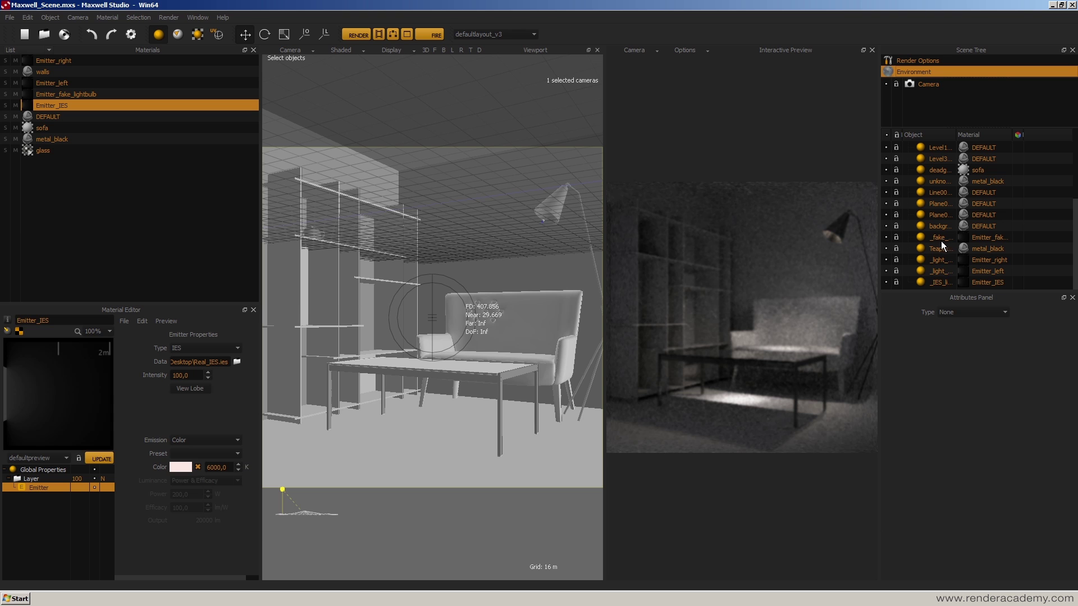
Select the right and left _light_ panels, review Emitter_right, then return to Emitter_IES.
{"action": "left_click", "coordinate": [940, 262]}
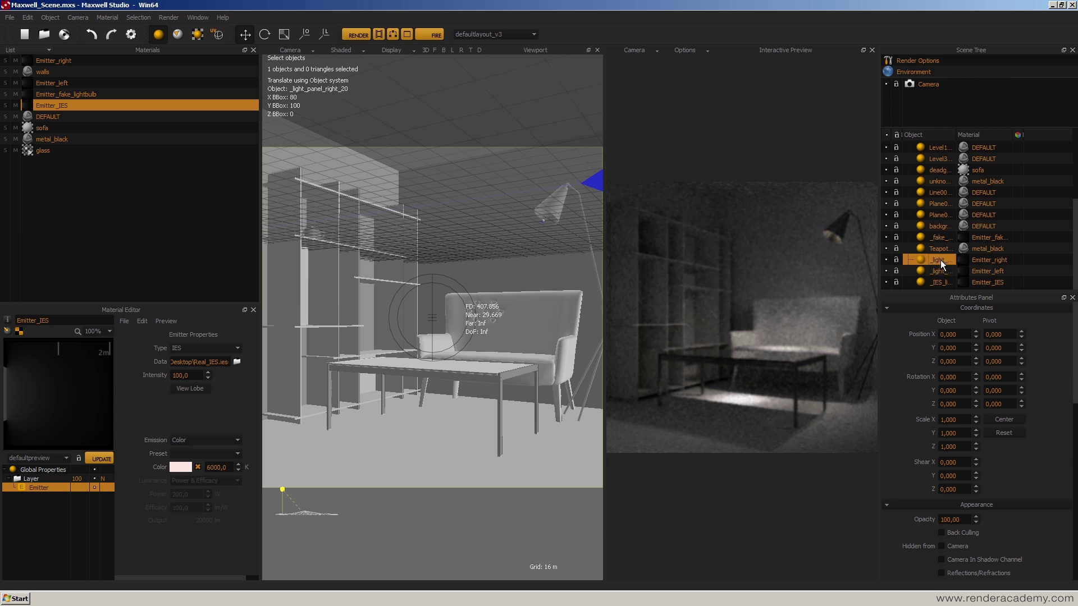
{"action": "left_click", "coordinate": [941, 271]}
{"action": "left_click", "coordinate": [936, 260]}
{"action": "left_click", "coordinate": [53, 60]}
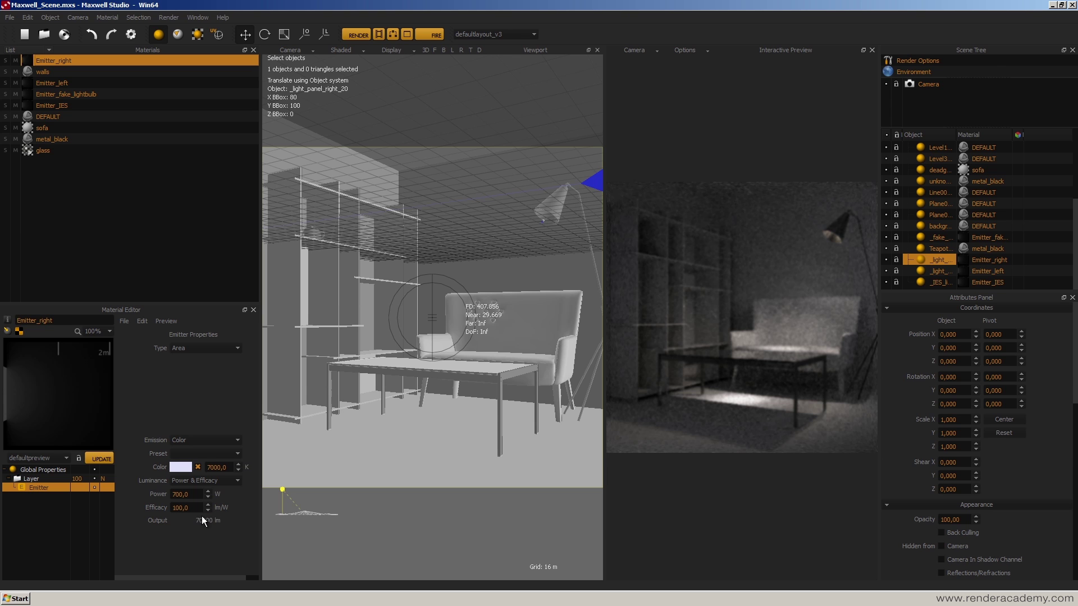
{"action": "left_click", "coordinate": [60, 105]}
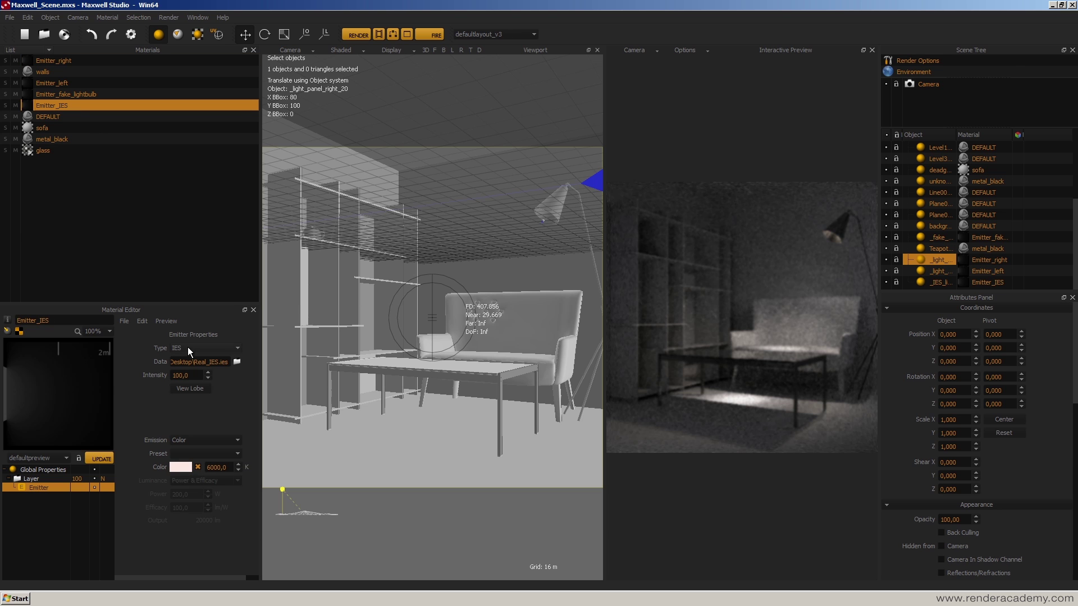
Reload Desktop\Real_IES.ies into Emitter_IES, then review Emitter_left (800 W, 7000 K) and Emitter_right.
{"action": "left_click", "coordinate": [237, 361]}
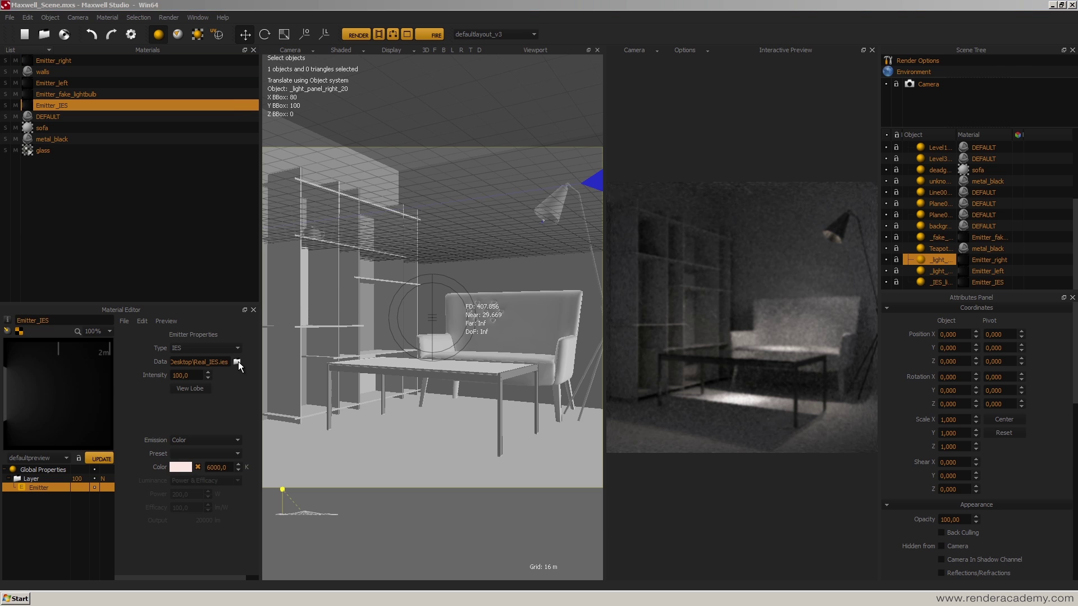
{"action": "left_click", "coordinate": [149, 143]}
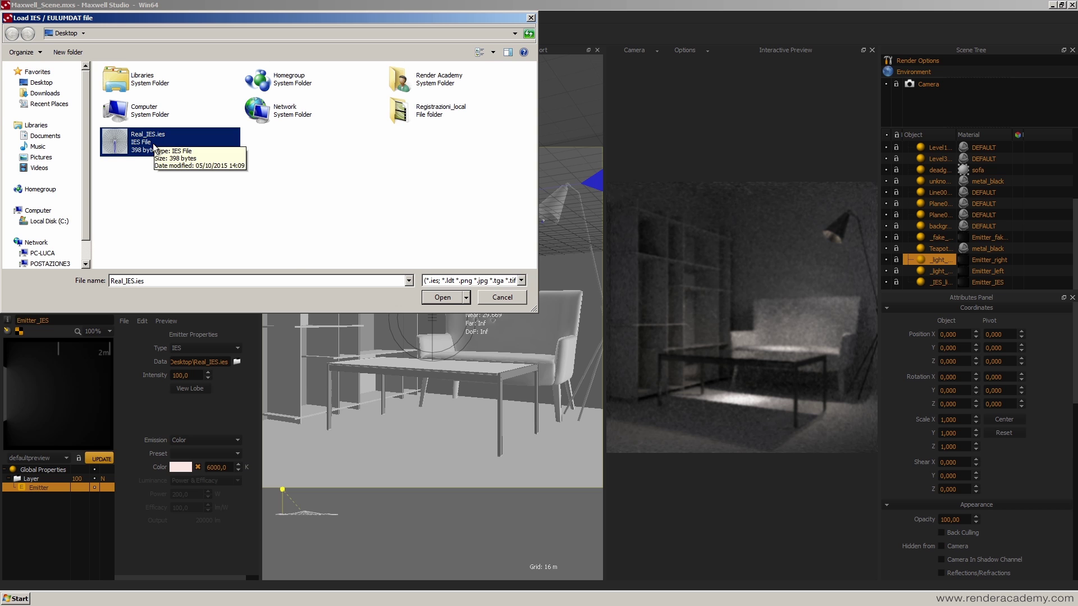
{"action": "left_click", "coordinate": [442, 297]}
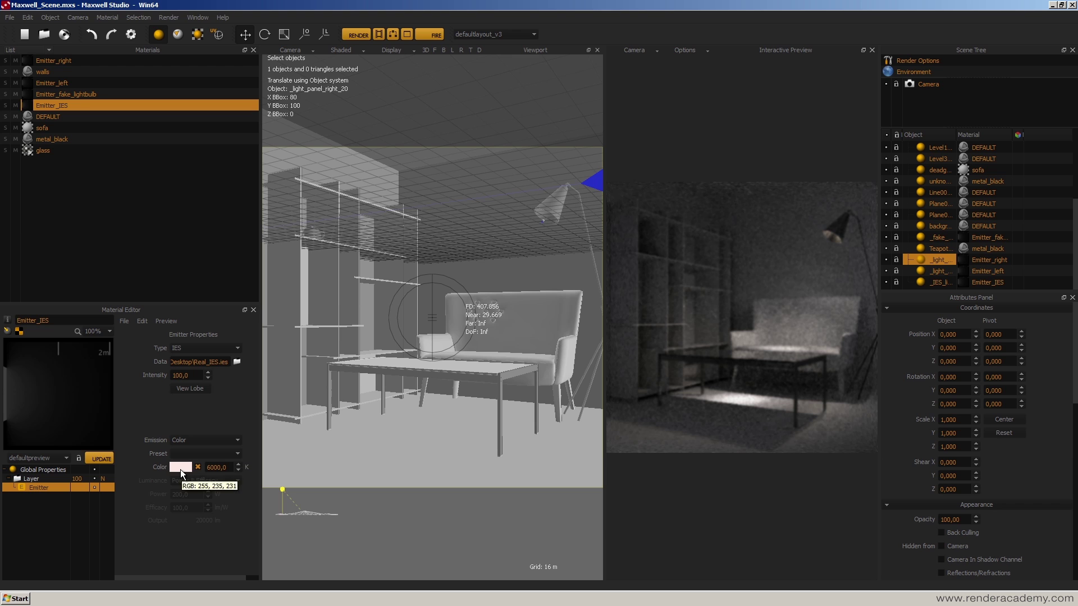
{"action": "left_click", "coordinate": [47, 87]}
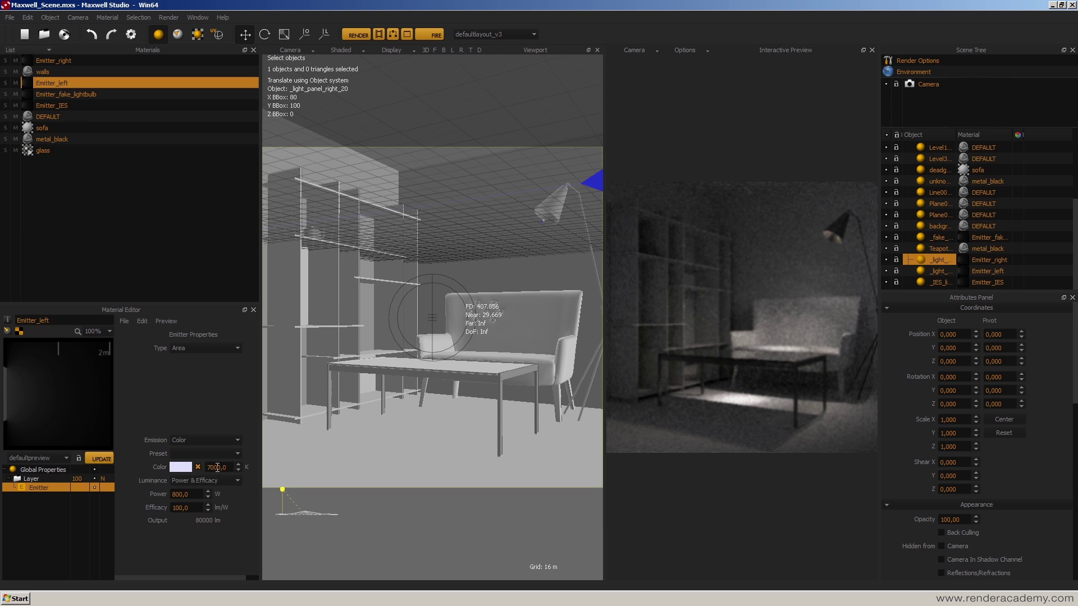
{"action": "left_click", "coordinate": [48, 63]}
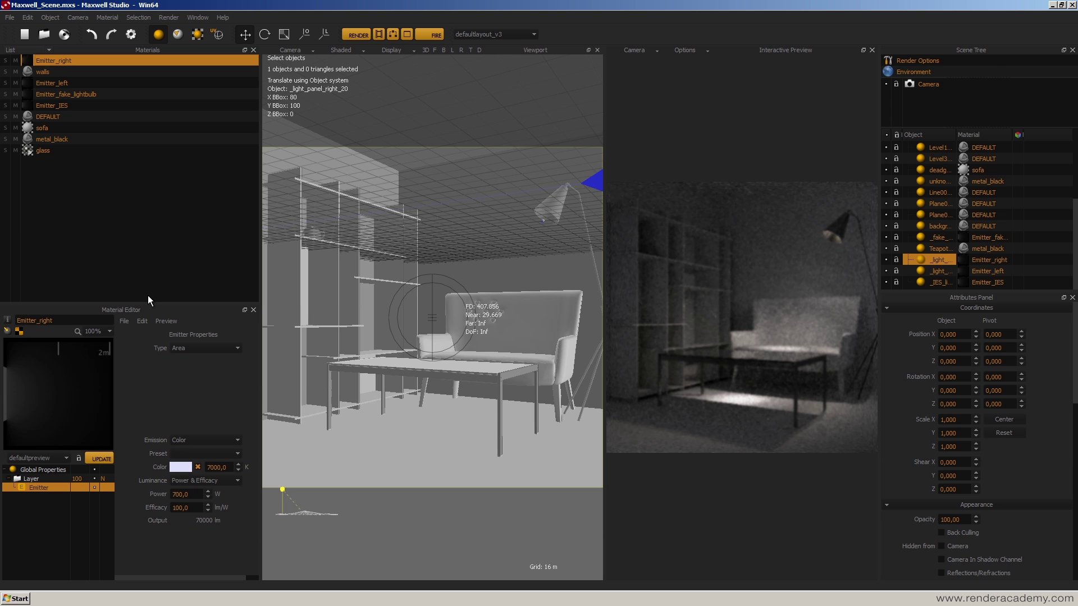
Hide the _fake_ bulb and both _light_ panels, then start the FIRE interactive preview.
{"action": "left_click_drag", "start_coordinate": [132, 106], "coordinate": [344, 279]}
{"action": "left_click", "coordinate": [886, 238]}
{"action": "left_click", "coordinate": [887, 260]}
{"action": "left_click", "coordinate": [886, 271]}
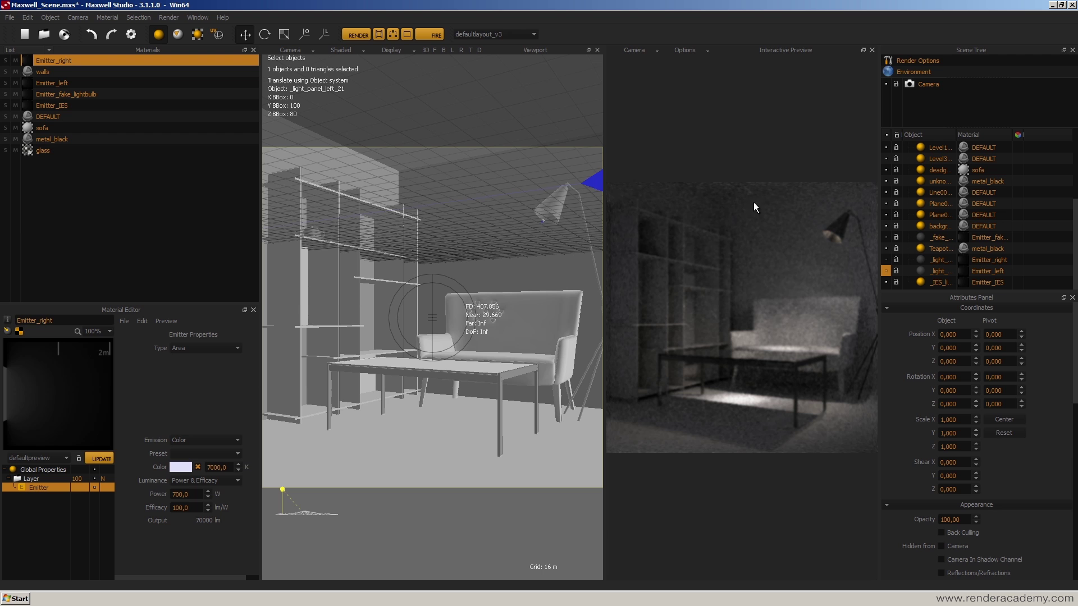
{"action": "left_click", "coordinate": [430, 35]}
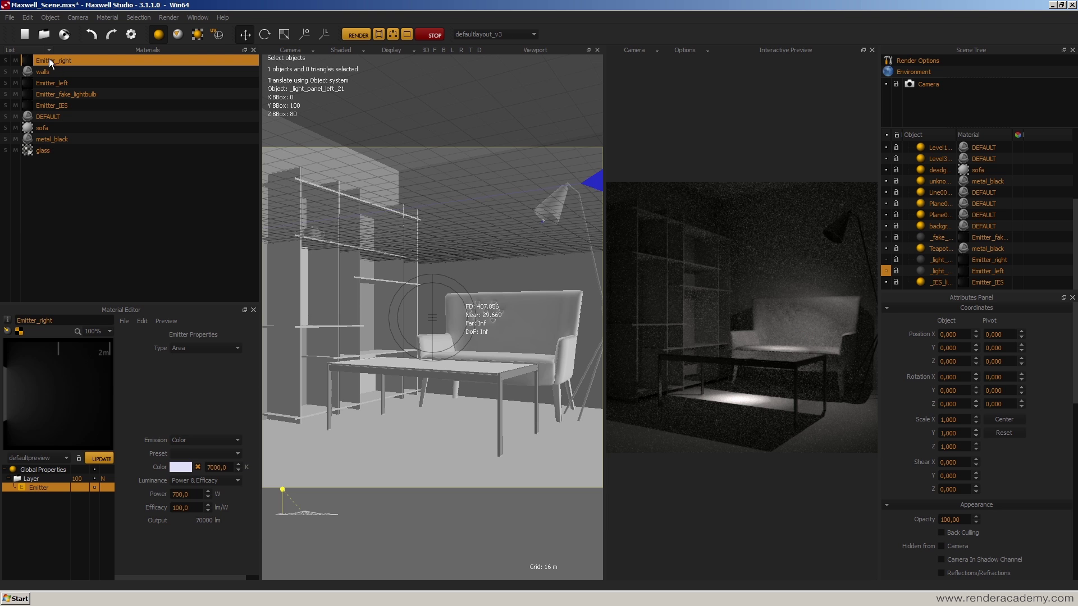
Open the Emitter_IES material and select the IES emitter on the lamp.
{"action": "left_click", "coordinate": [61, 105]}
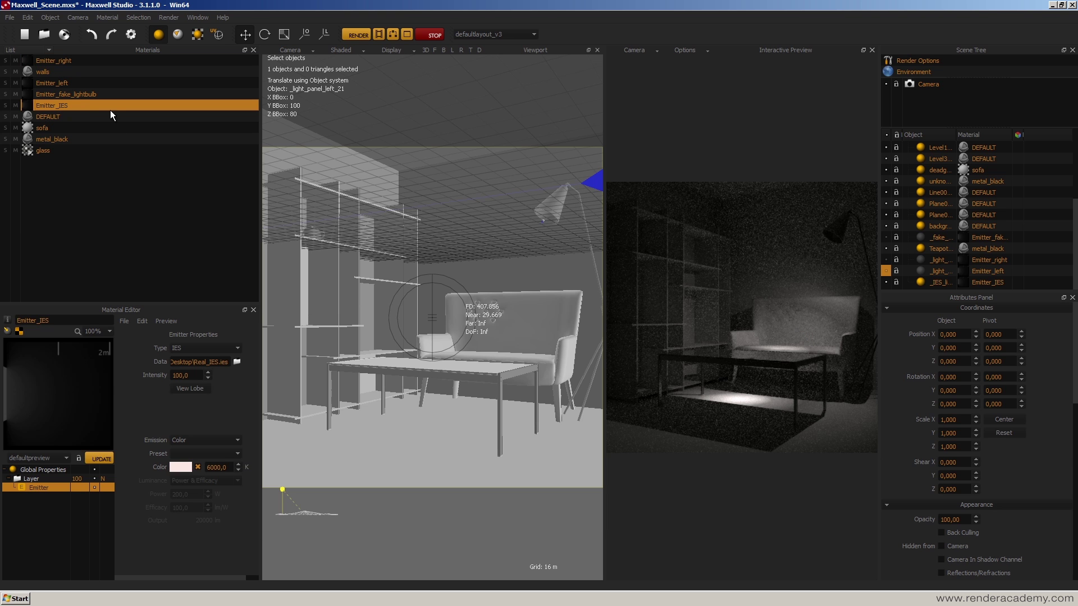
{"action": "left_click_drag", "start_coordinate": [544, 221], "coordinate": [709, 224]}
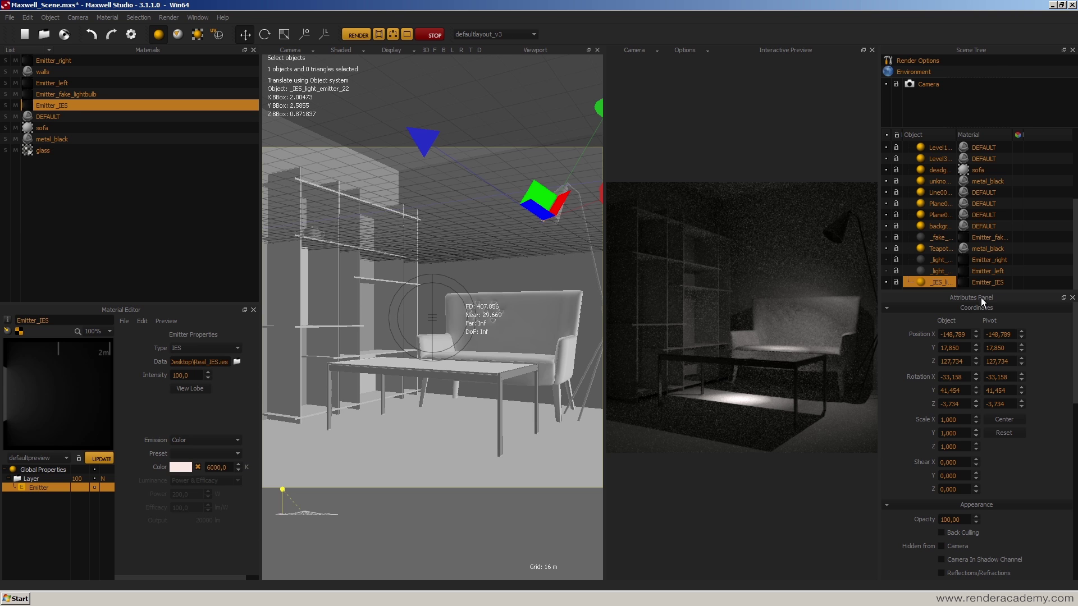
{"action": "left_click_drag", "start_coordinate": [972, 281], "coordinate": [484, 332]}
Test the IES emitter intensity at 500, then set it back to 100.
{"action": "left_click", "coordinate": [198, 375]}
{"action": "type", "text": "500"}
{"action": "key", "text": "Return"}
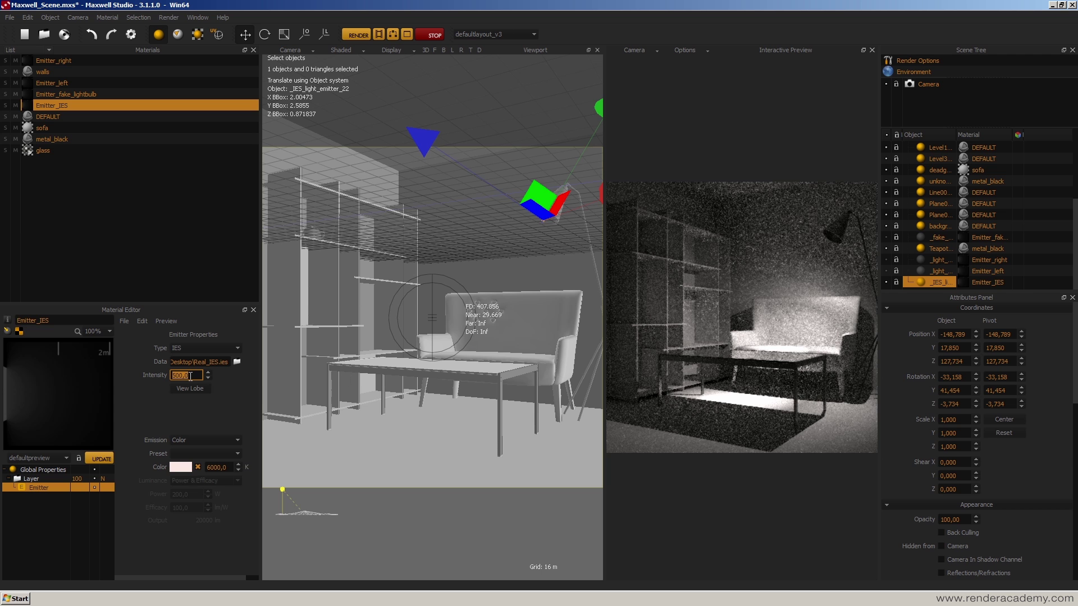
{"action": "type", "text": "100"}
{"action": "key", "text": "Return"}
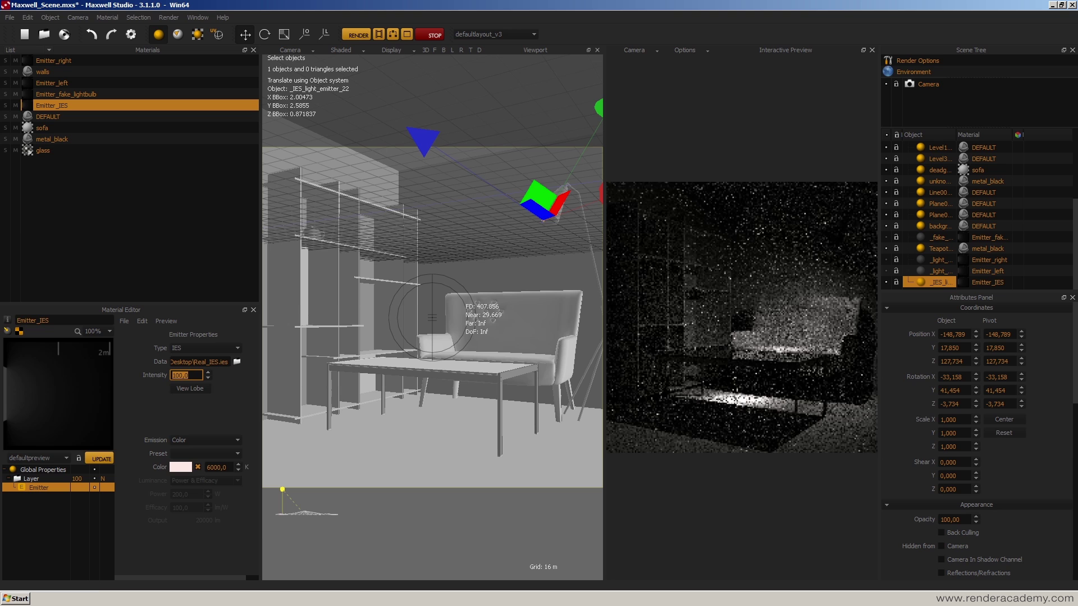
{"action": "key", "text": "super+d"}
{"action": "key", "text": "super+d"}
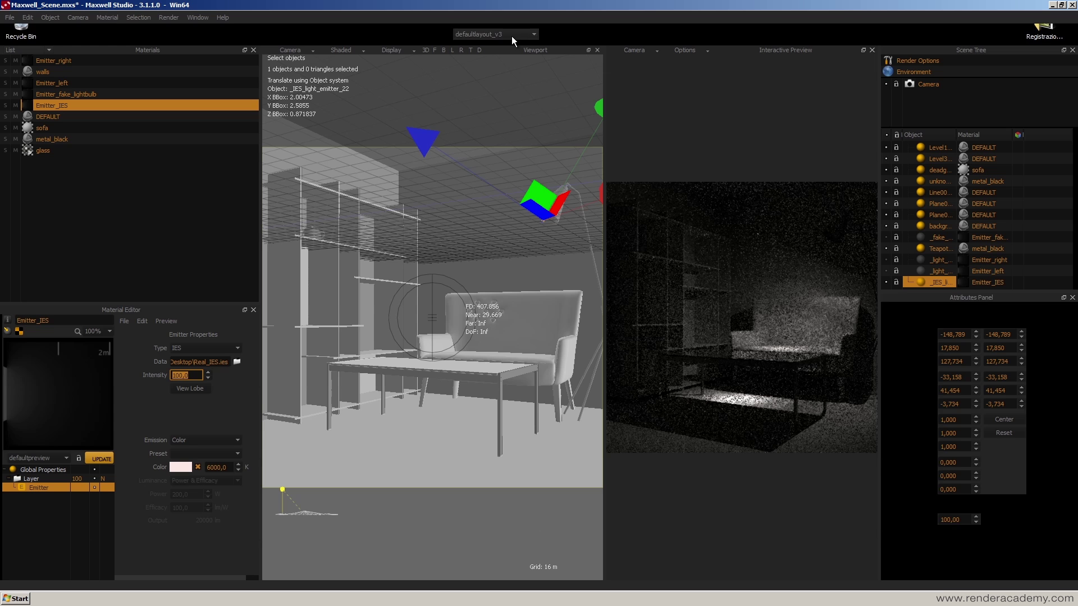
Stop the preview and rename the desktop Real_IES.ies to Real_IES_bkp.ies.
{"action": "left_click", "coordinate": [428, 36]}
{"action": "key", "text": "super+d"}
{"action": "left_click_drag", "start_coordinate": [116, 201], "coordinate": [185, 264]}
{"action": "left_click", "coordinate": [28, 157]}
{"action": "left_click", "coordinate": [28, 156]}
{"action": "key", "text": "Right"}
{"action": "type", "text": "_bkp"}
{"action": "key", "text": "Return"}
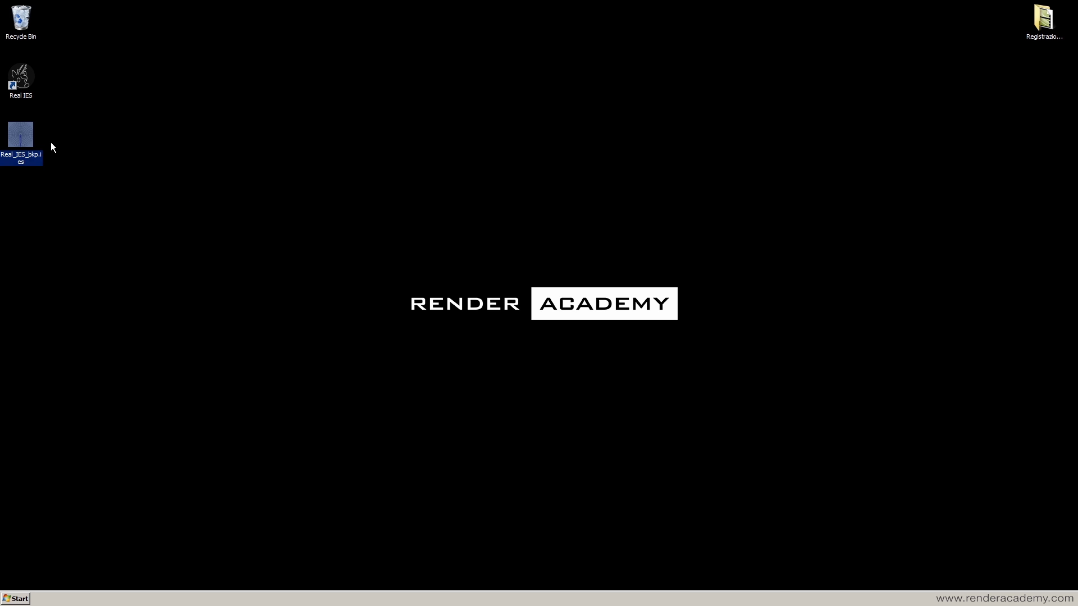
In Real IES set 60° to 82%, 50° to 54%, flux 10000 lm, and save .ies.
{"action": "double_click", "coordinate": [21, 77]}
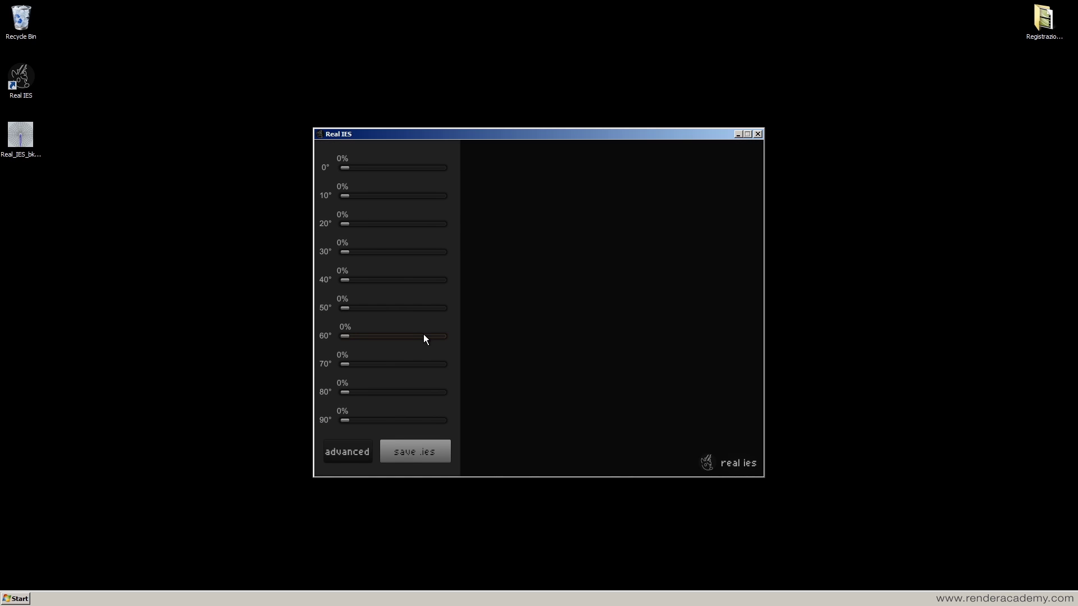
{"action": "left_click", "coordinate": [423, 336]}
{"action": "left_click", "coordinate": [397, 308]}
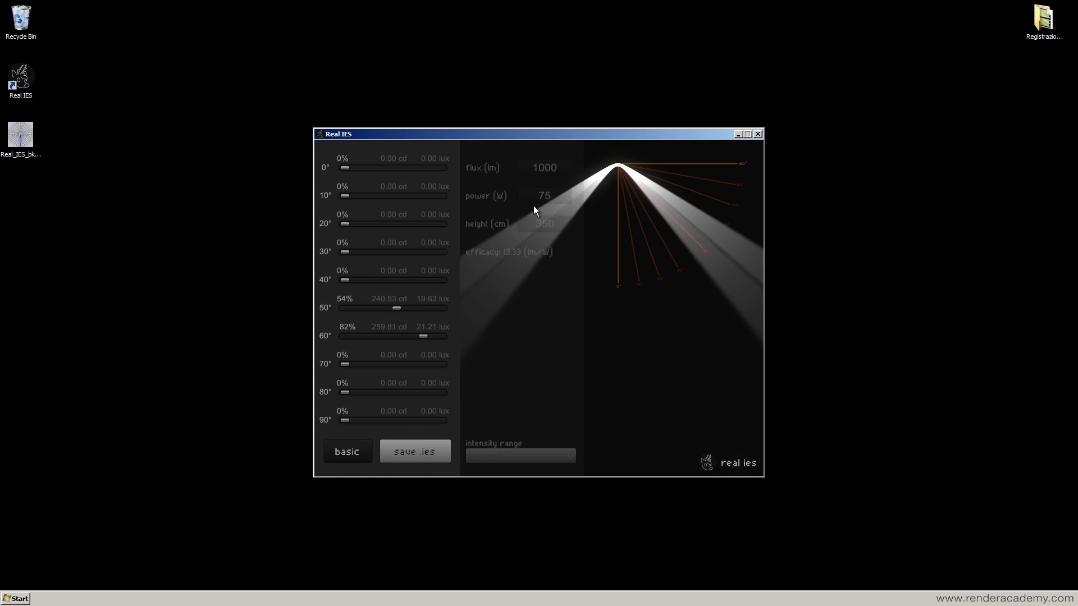
{"action": "type", "text": "10000"}
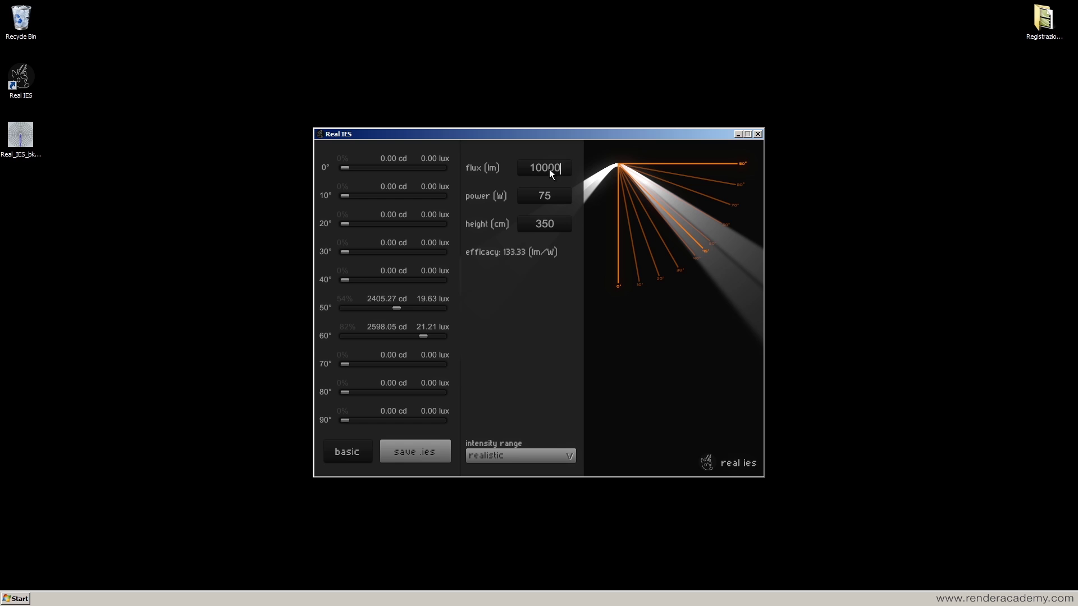
{"action": "key", "text": "Return"}
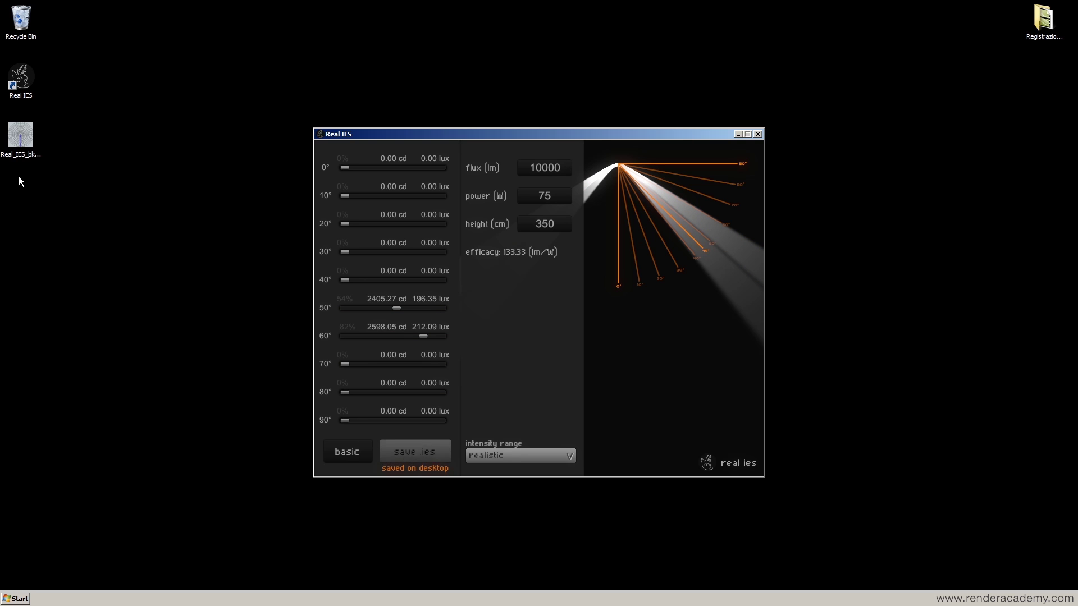
{"action": "left_click", "coordinate": [78, 197]}
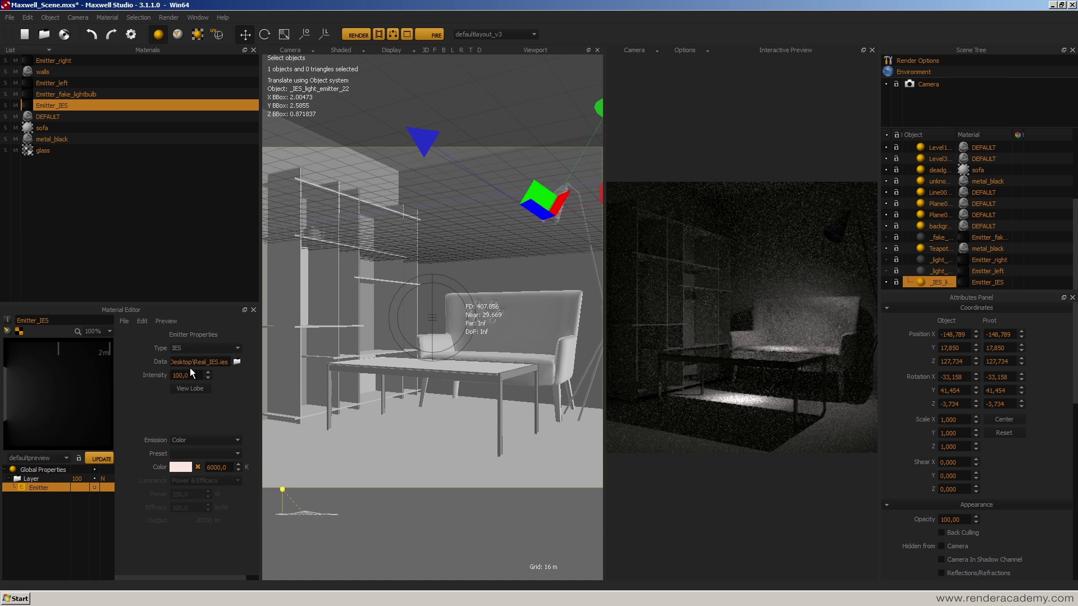
Load the updated Real_IES.ies into the emitter, preview it with FIRE, then stop.
{"action": "left_click", "coordinate": [237, 362]}
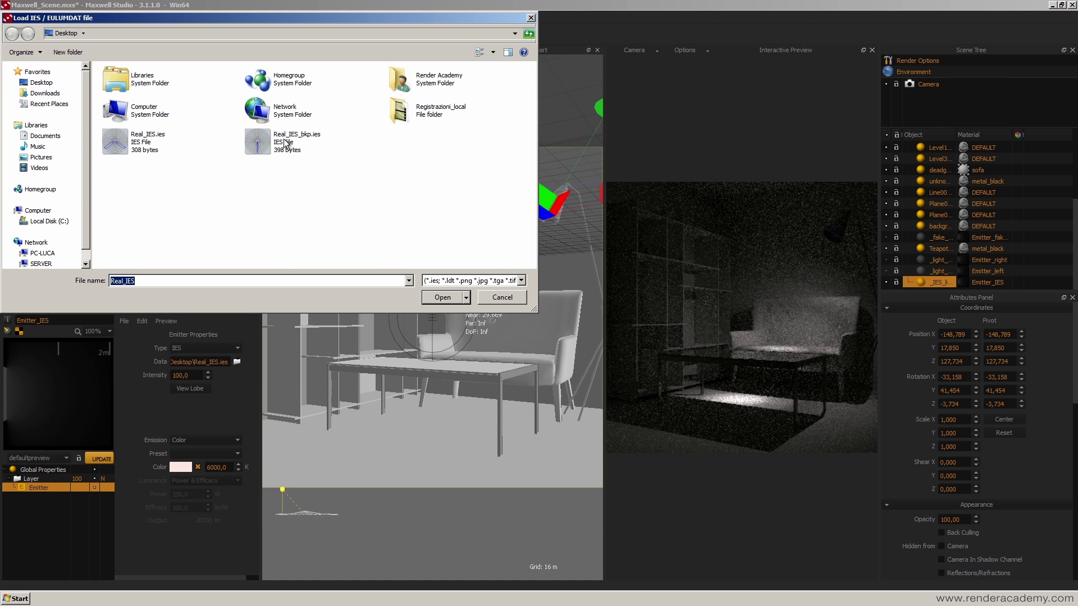
{"action": "double_click", "coordinate": [119, 141]}
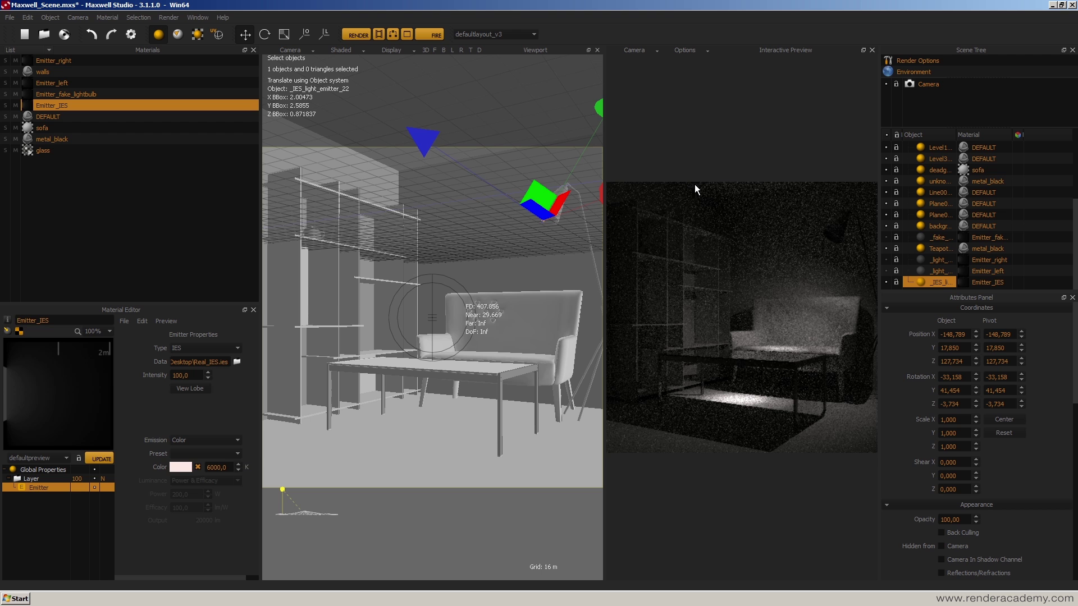
{"action": "left_click", "coordinate": [430, 35]}
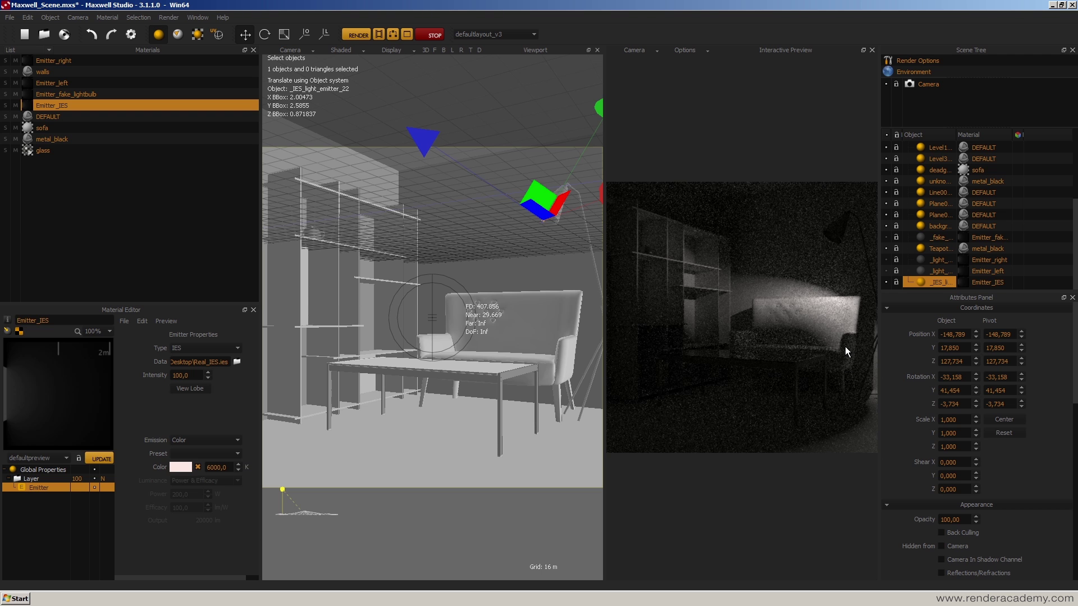
{"action": "left_click", "coordinate": [428, 35]}
Give the Real IES profile 99% at 0° and 0% at 50° and 60°, save it, and refresh the Maxwell preview.
{"action": "key", "text": "alt+Tab"}
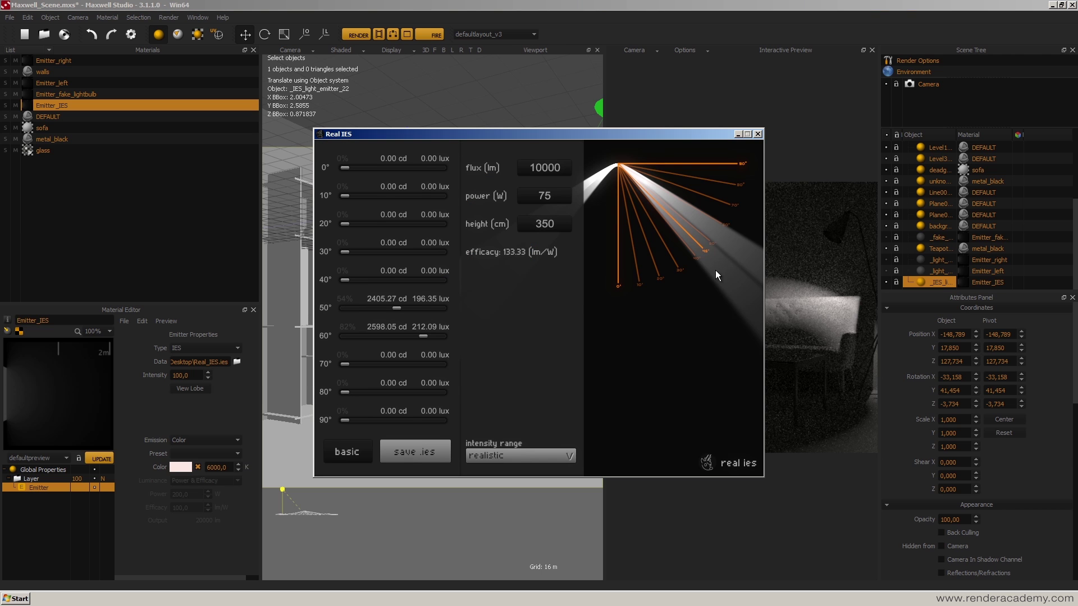
{"action": "left_click", "coordinate": [344, 452]}
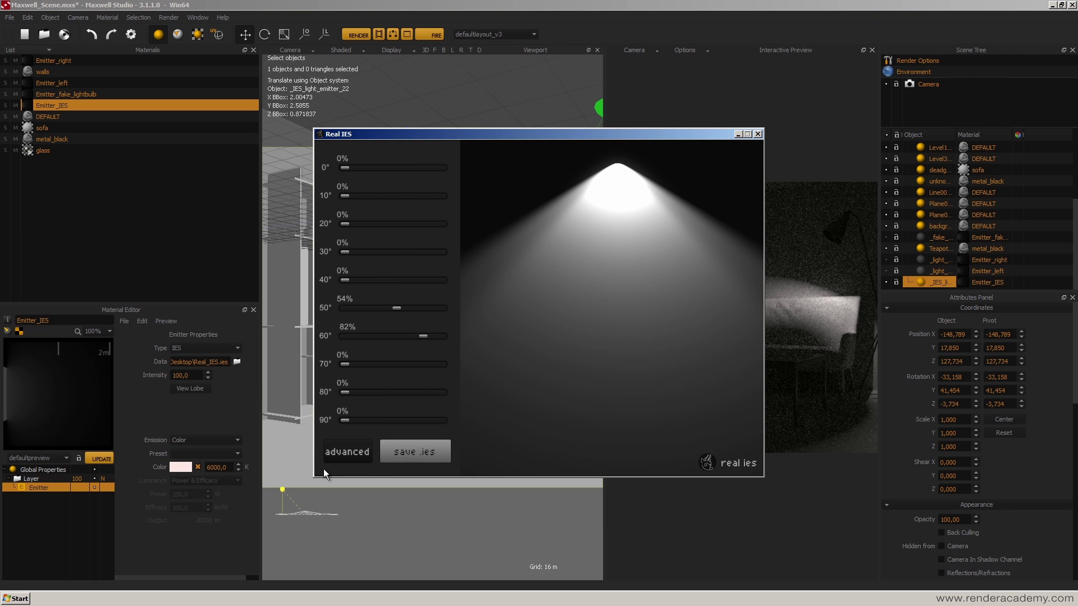
{"action": "left_click", "coordinate": [345, 452]}
{"action": "left_click_drag", "start_coordinate": [345, 167], "coordinate": [439, 167]}
{"action": "left_click_drag", "start_coordinate": [396, 308], "coordinate": [344, 336]}
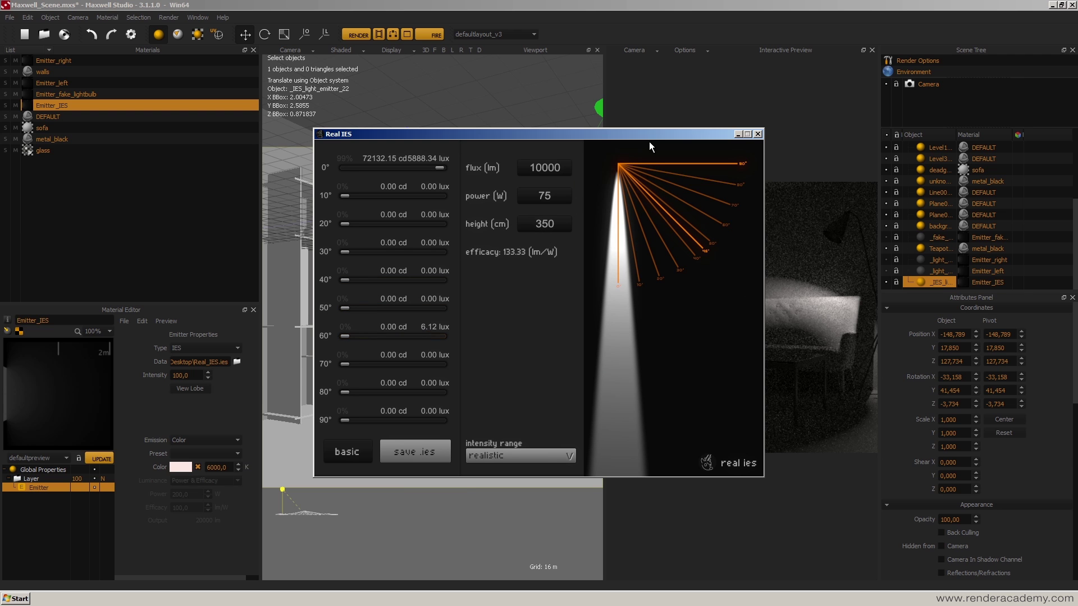
{"action": "left_click", "coordinate": [417, 453]}
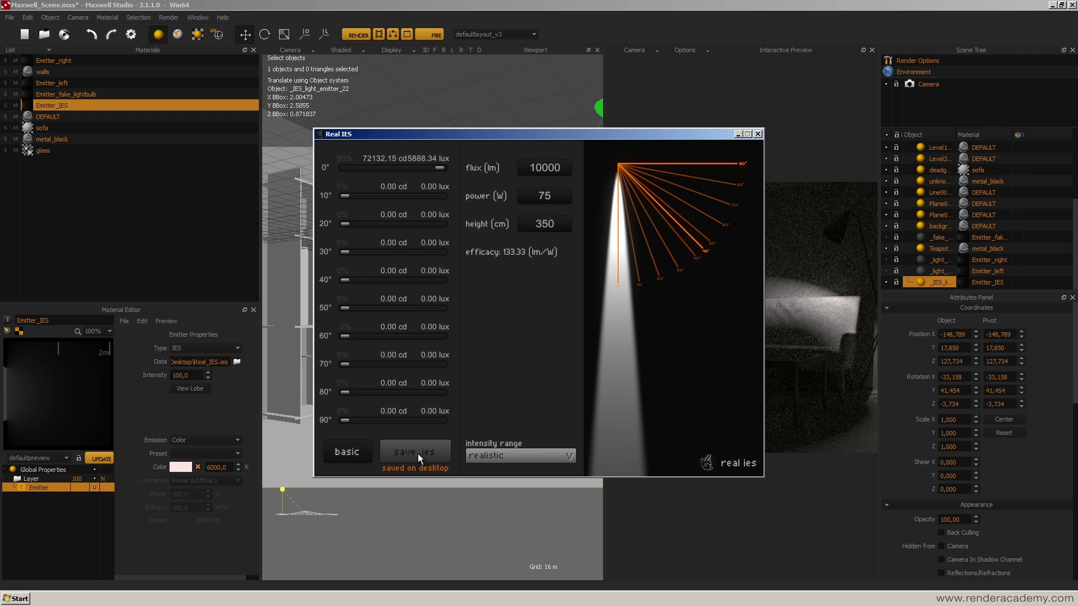
{"action": "left_click", "coordinate": [710, 17]}
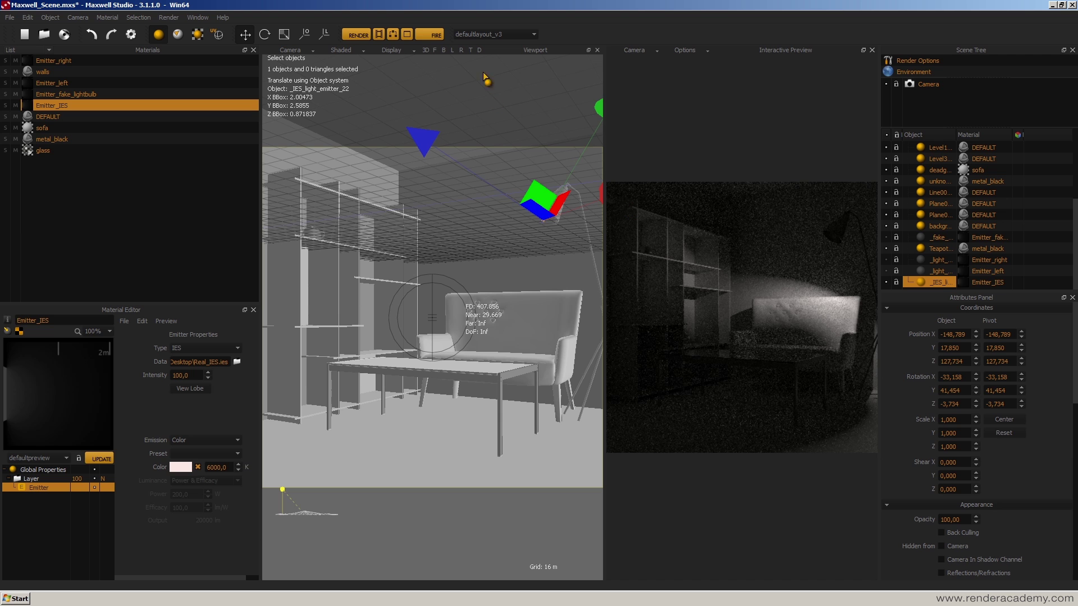
{"action": "left_click", "coordinate": [426, 35]}
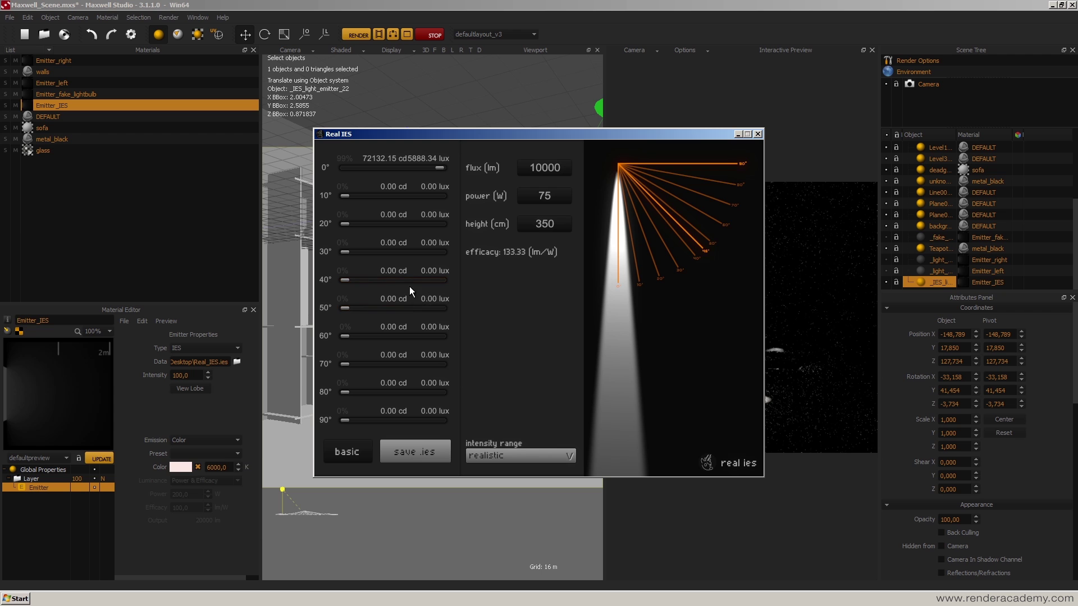
Raise the 50° intensity and set 70° to 42% in Real IES, save, and refresh the preview.
{"action": "left_click", "coordinate": [420, 308]}
{"action": "left_click", "coordinate": [385, 364]}
{"action": "left_click", "coordinate": [403, 451]}
{"action": "left_click", "coordinate": [738, 135]}
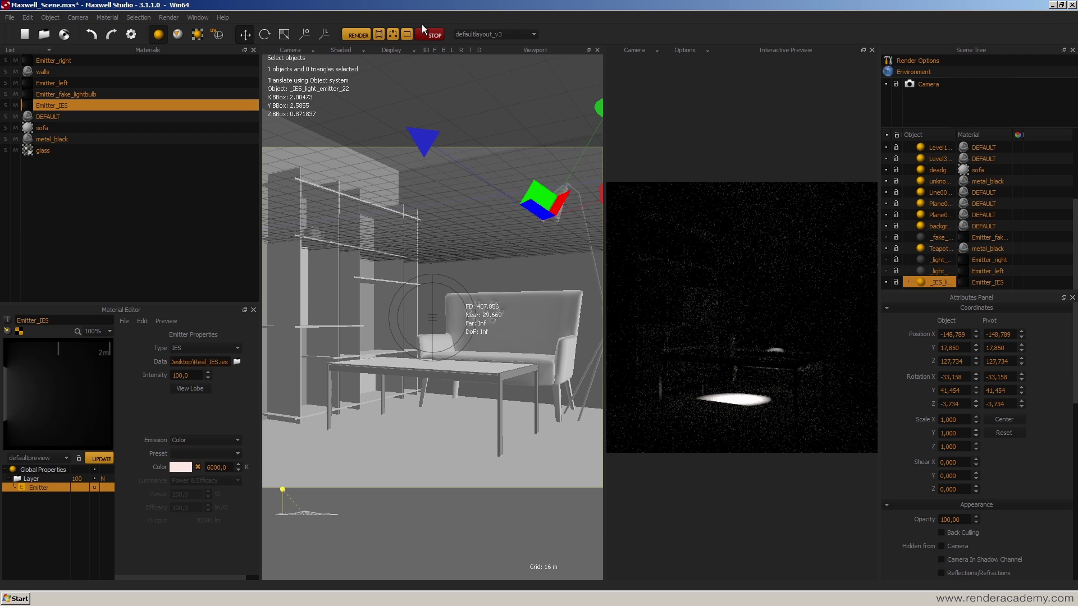
{"action": "left_click", "coordinate": [436, 35]}
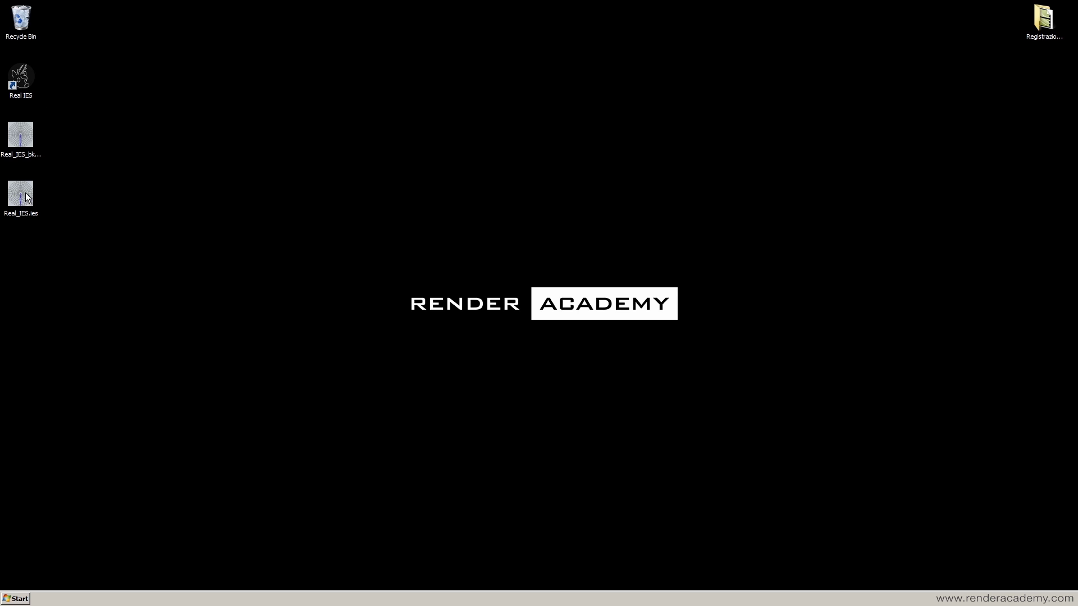
Delete Real_IES.ies from the desktop and rename Real_IES_bkp.ies to Real_IES.ies.
{"action": "left_click_drag", "start_coordinate": [28, 199], "coordinate": [17, 33]}
{"action": "left_click", "coordinate": [29, 154]}
{"action": "key", "text": "Delete"}
{"action": "key", "text": "Delete"}
{"action": "key", "text": "Delete"}
{"action": "key", "text": "BackSpace"}
{"action": "key", "text": "Return"}
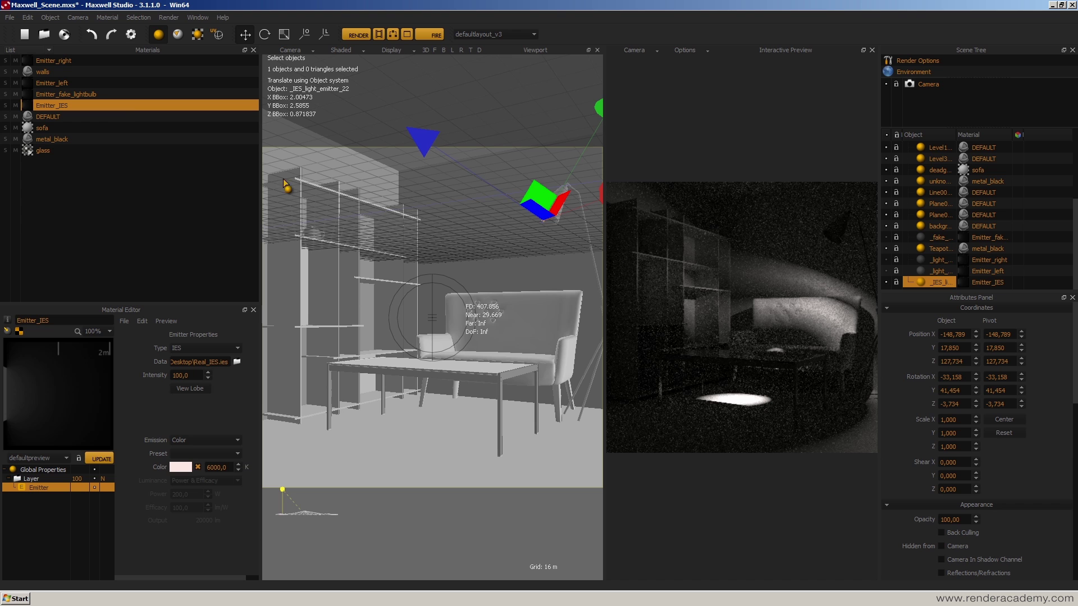
Disable the IES light and enable the fake bulb and both light panels in the Scene Tree.
{"action": "left_click", "coordinate": [886, 283]}
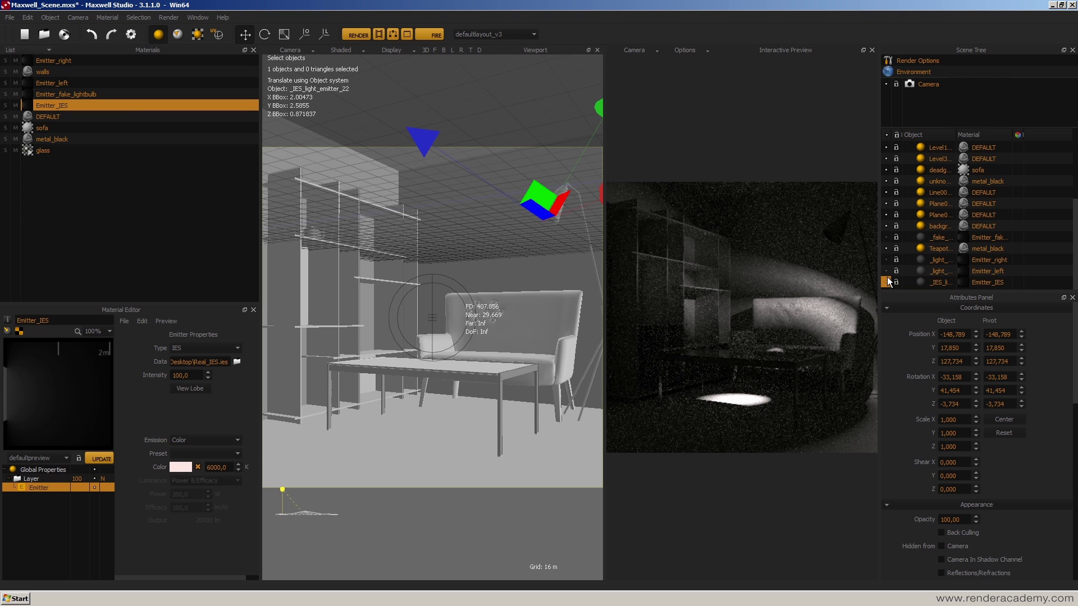
{"action": "left_click", "coordinate": [886, 271]}
{"action": "left_click", "coordinate": [886, 259]}
{"action": "left_click", "coordinate": [885, 237]}
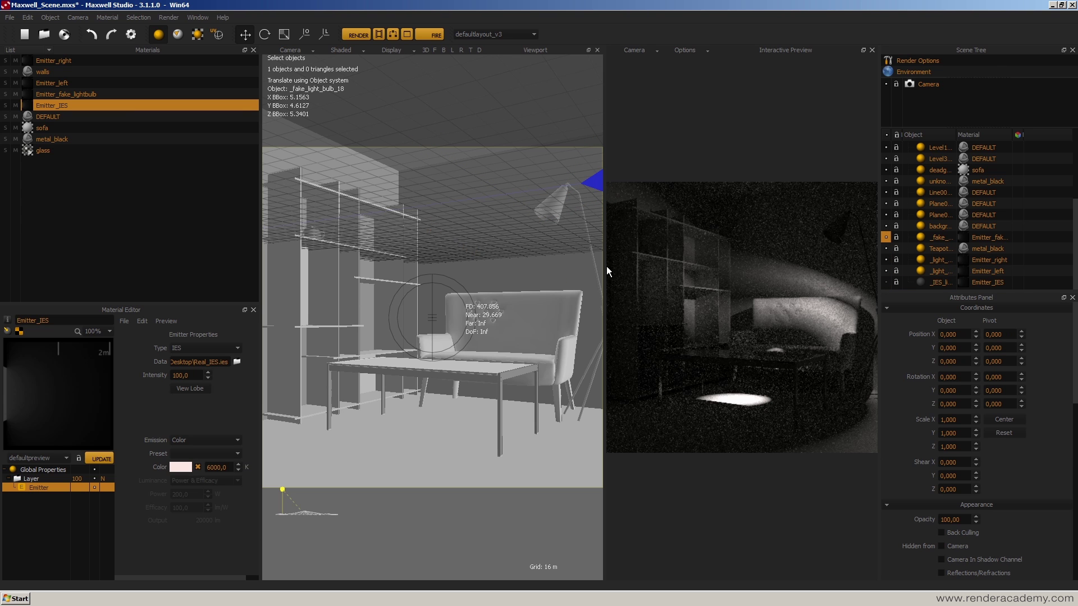
Set the Emitter_left material's power to 1000 W and turn the IES light back on.
{"action": "left_click", "coordinate": [427, 34]}
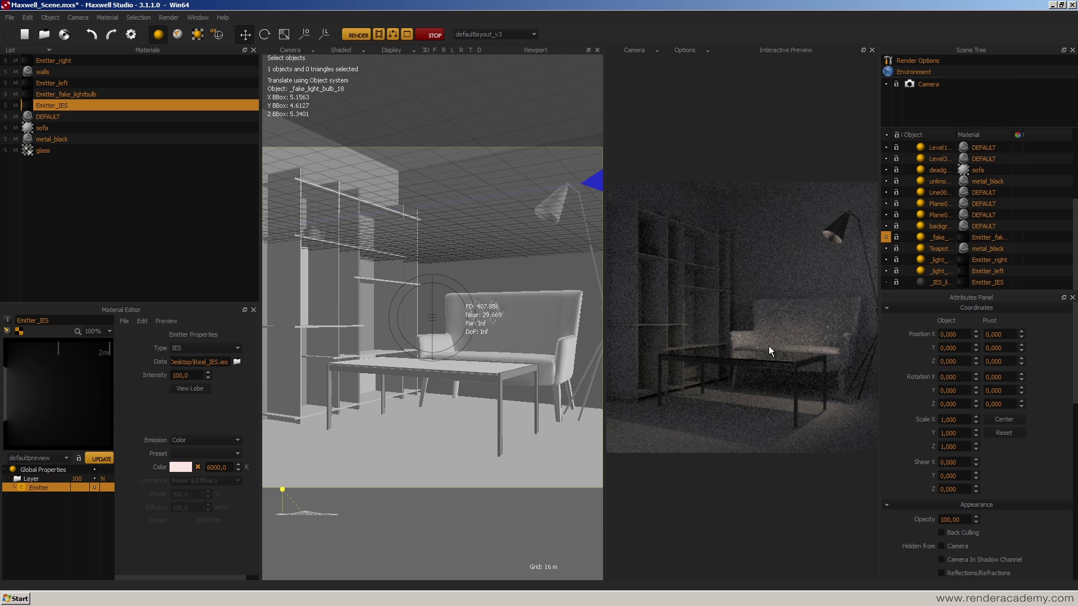
{"action": "left_click", "coordinate": [61, 84]}
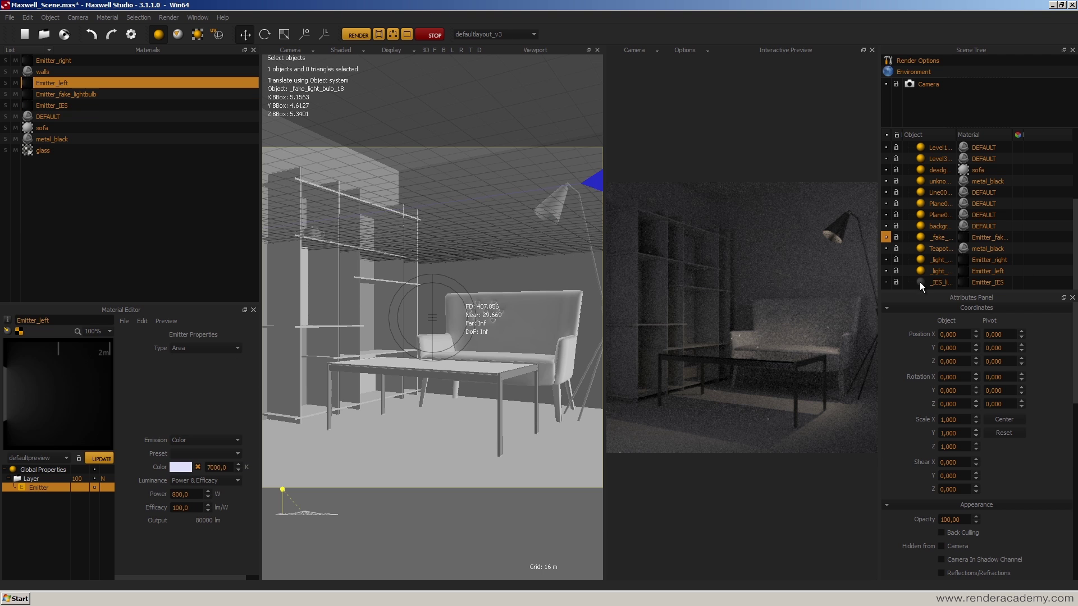
{"action": "left_click", "coordinate": [991, 271]}
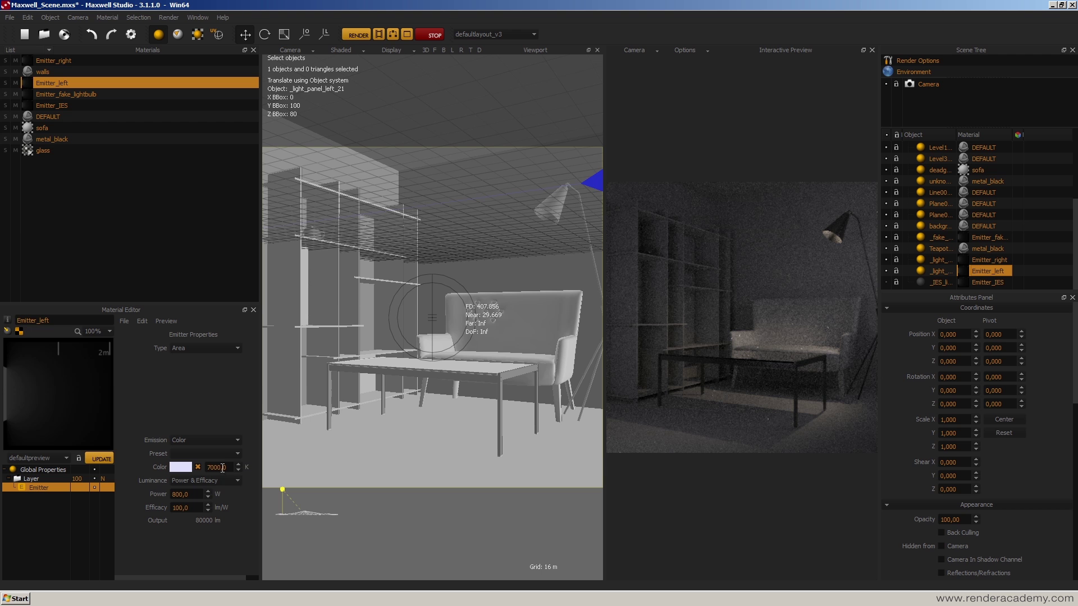
{"action": "double_click", "coordinate": [185, 494]}
{"action": "type", "text": "1000"}
{"action": "key", "text": "Return"}
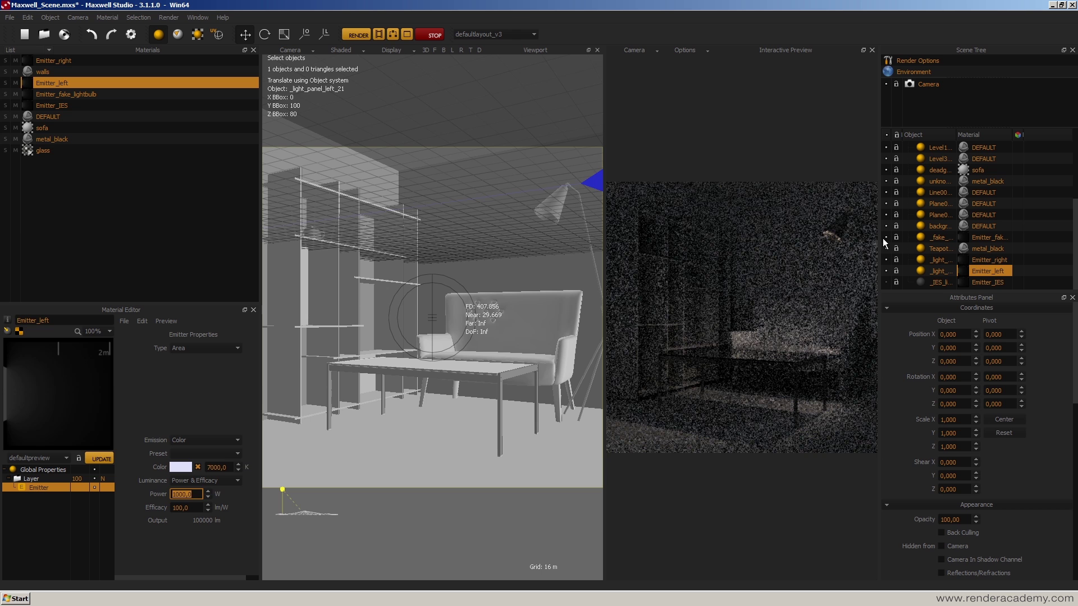
{"action": "left_click", "coordinate": [885, 282]}
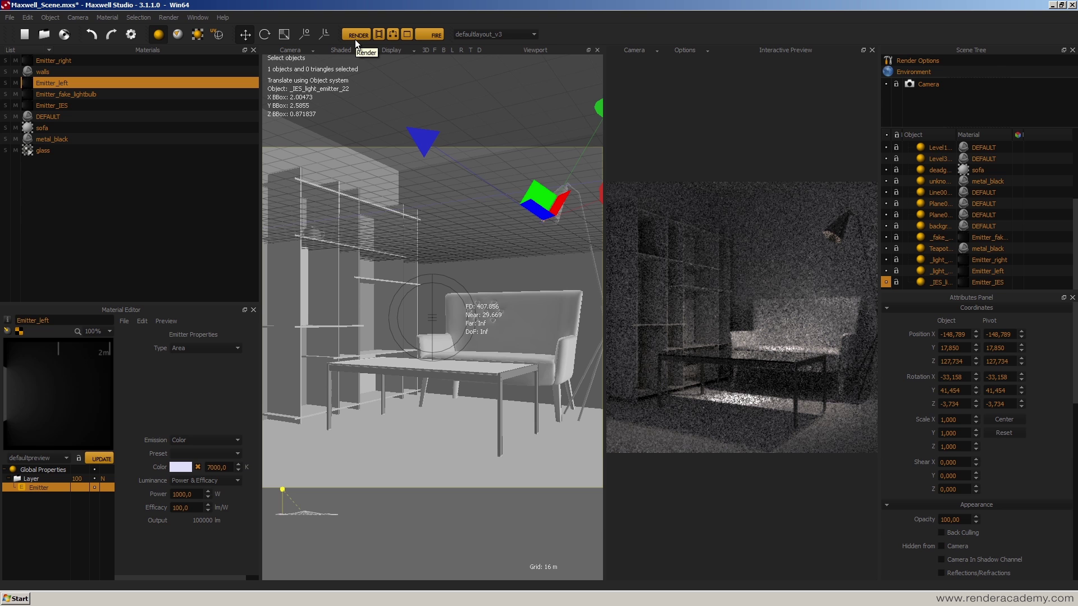
Set the camera's sensor resolution to 1000 × 1000 px and start the final render.
{"action": "left_click", "coordinate": [911, 82]}
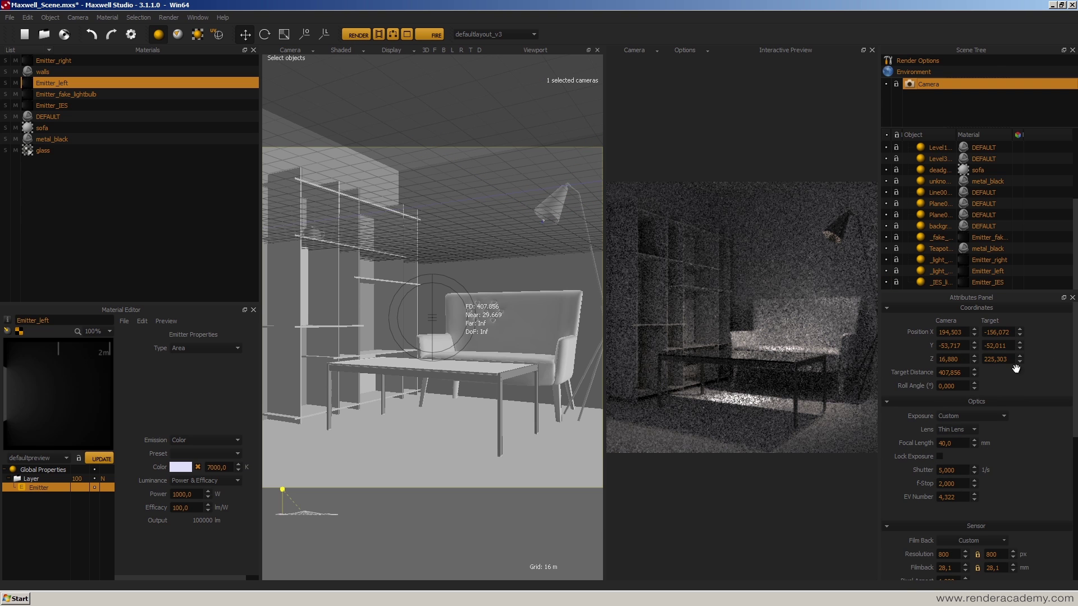
{"action": "scroll", "coordinate": [1049, 369], "scroll_direction": "down", "scroll_amount": 3}
{"action": "left_click", "coordinate": [954, 424]}
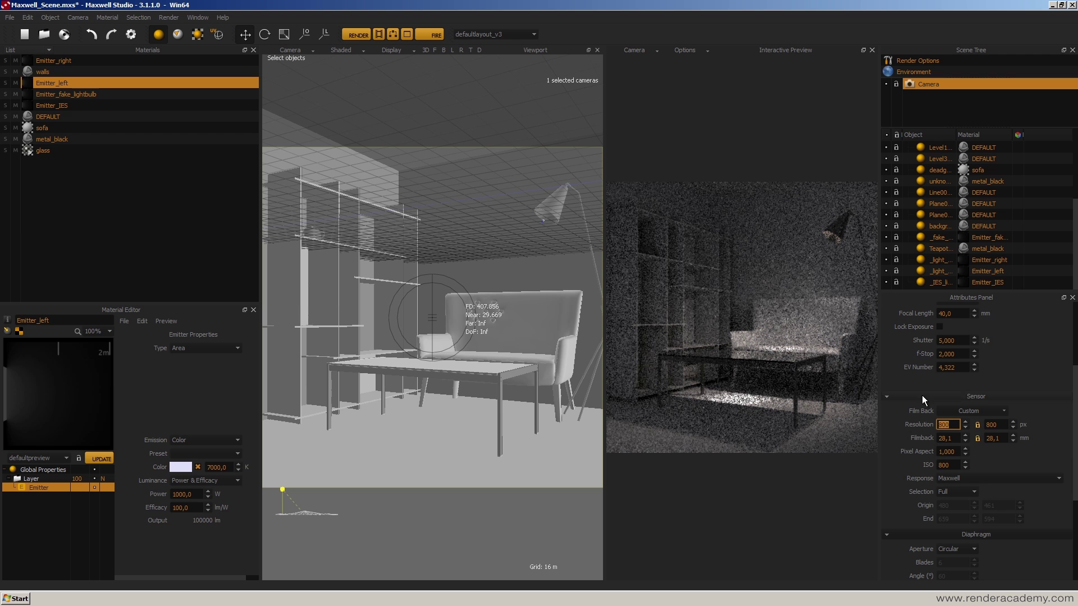
{"action": "key", "text": "Return"}
{"action": "left_click", "coordinate": [355, 36]}
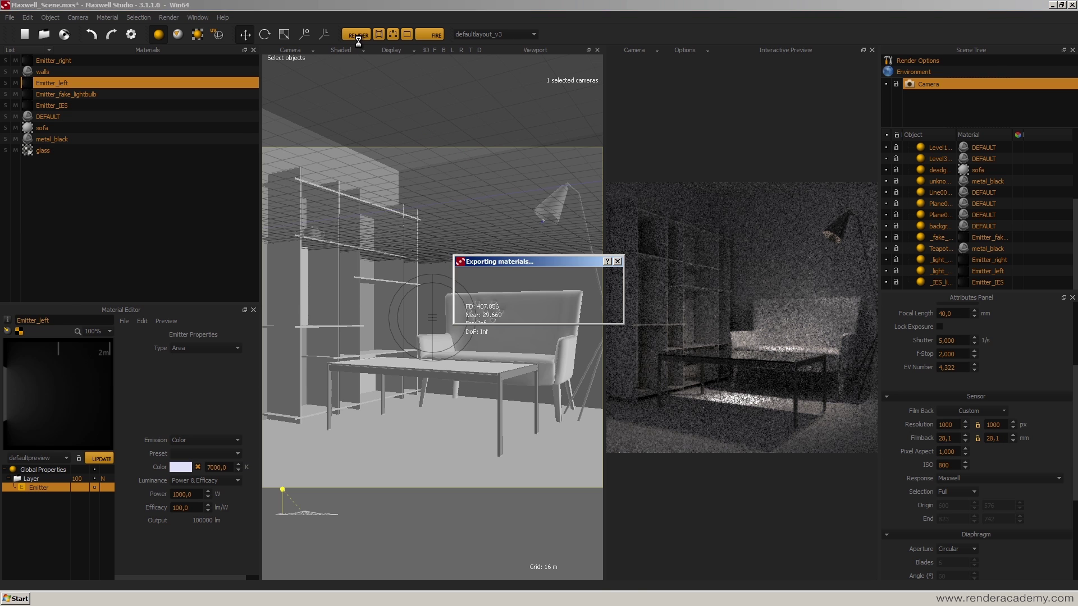